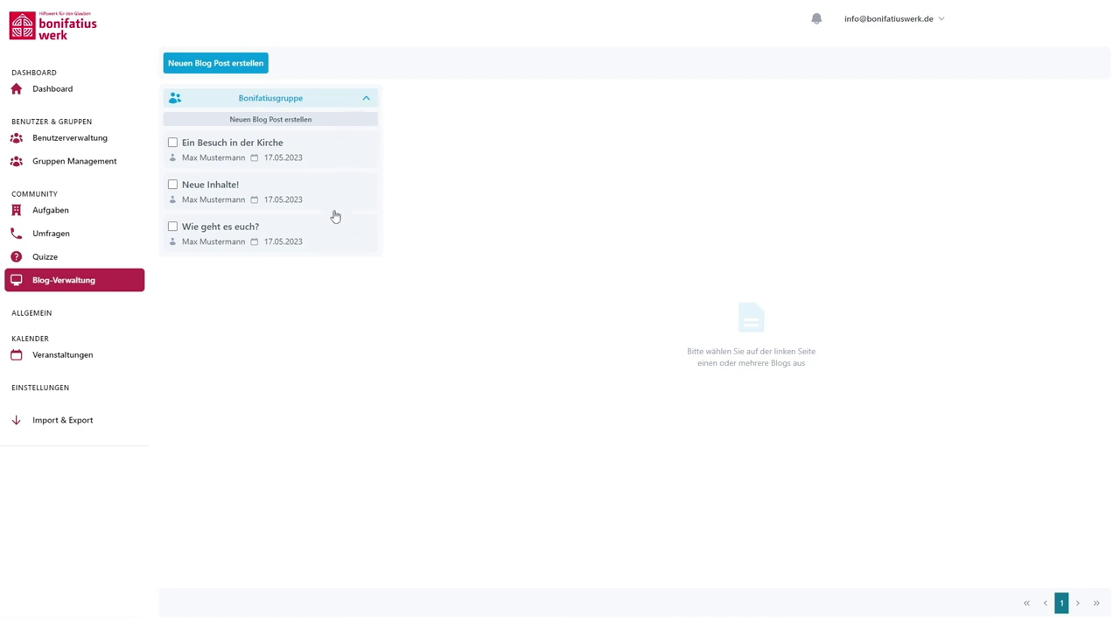
# Create a new blog post and give it the title "Dies ist ein Test".
pyautogui.click(367, 99)
pyautogui.click(368, 101)
pyautogui.click(212, 70)
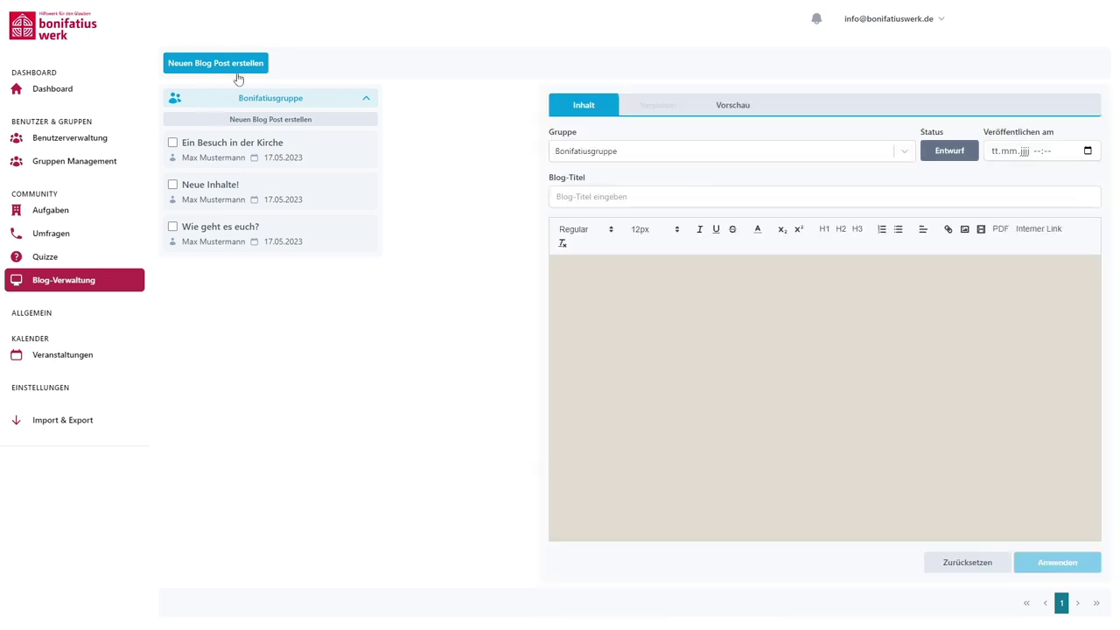
pyautogui.click(584, 196)
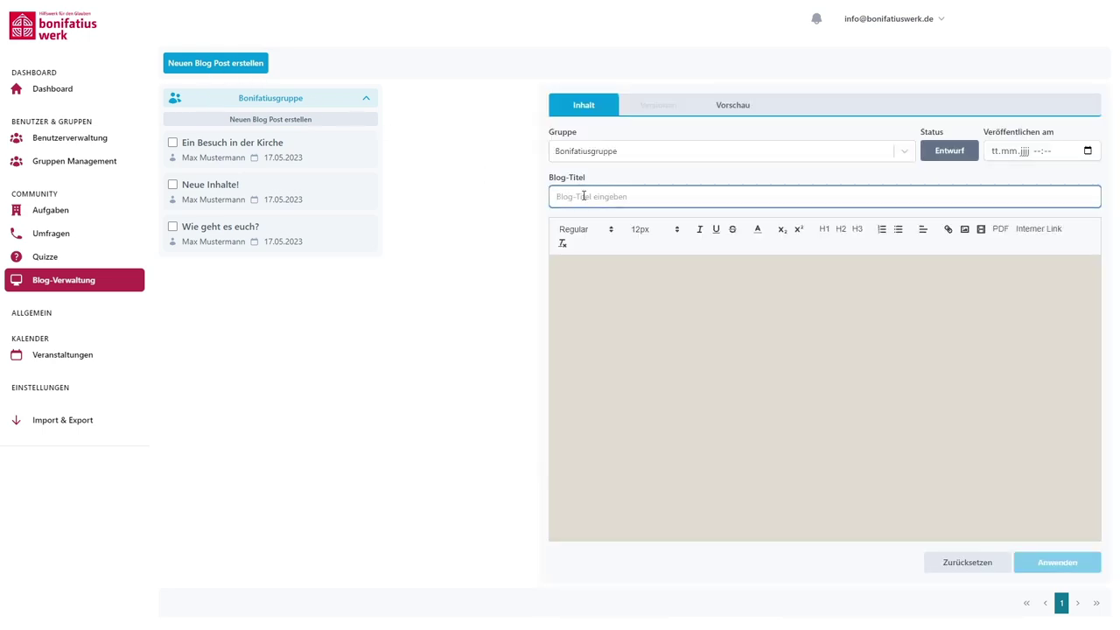
pyautogui.write('Dies ist e')
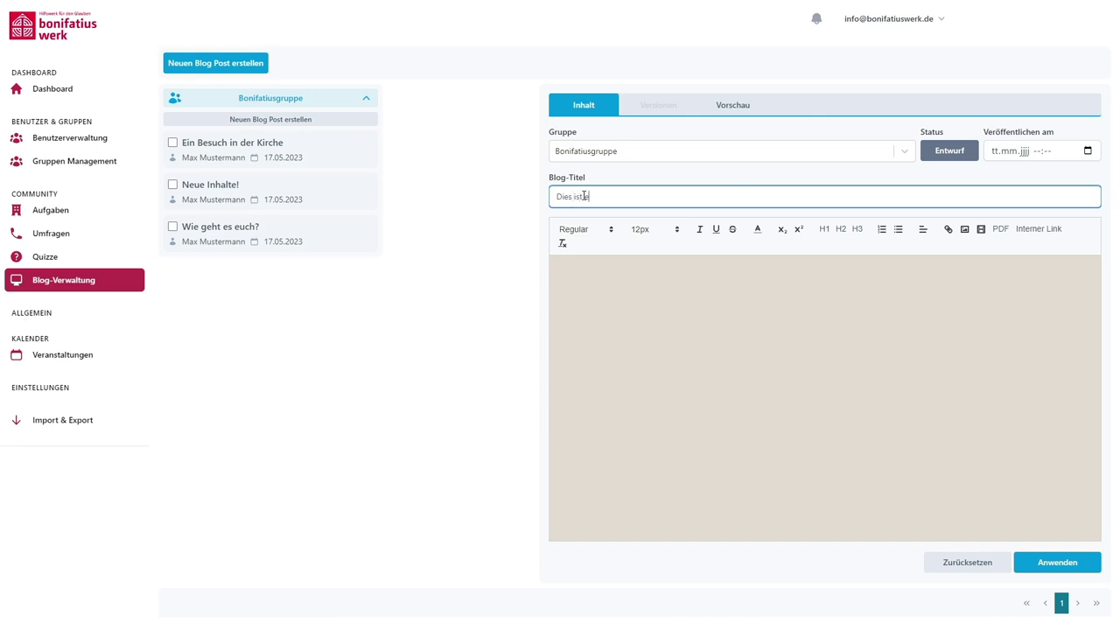
pyautogui.write('in Test')
# Assign the blog post to Bonifatiusgruppe and set its publication date to 31.05.2023 18:49.
pyautogui.click(796, 155)
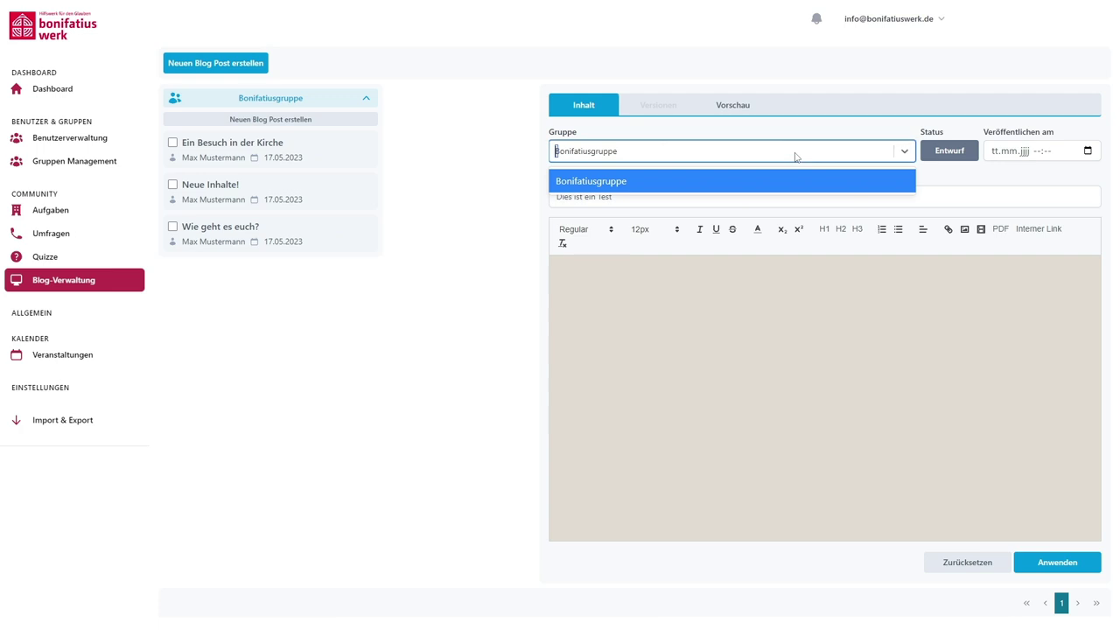
pyautogui.click(682, 182)
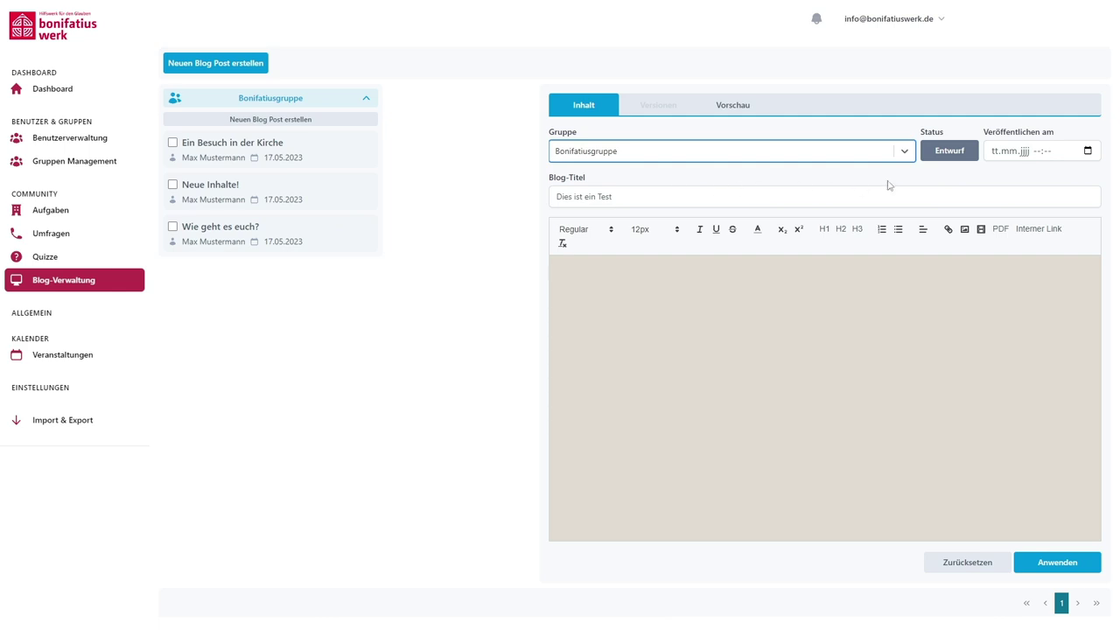
pyautogui.click(1087, 150)
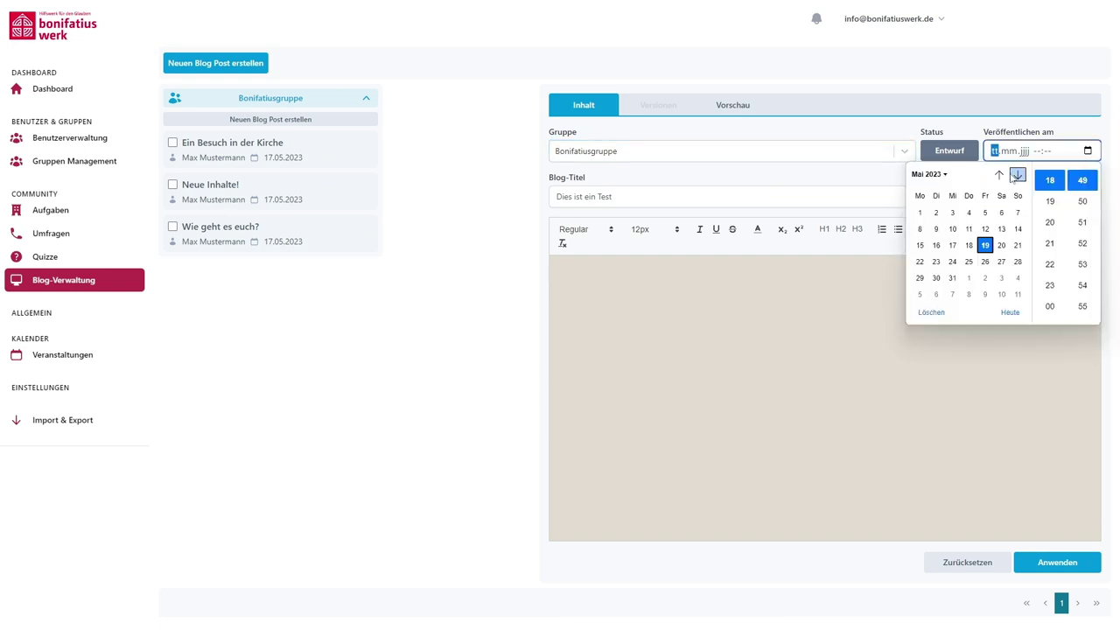
pyautogui.click(952, 277)
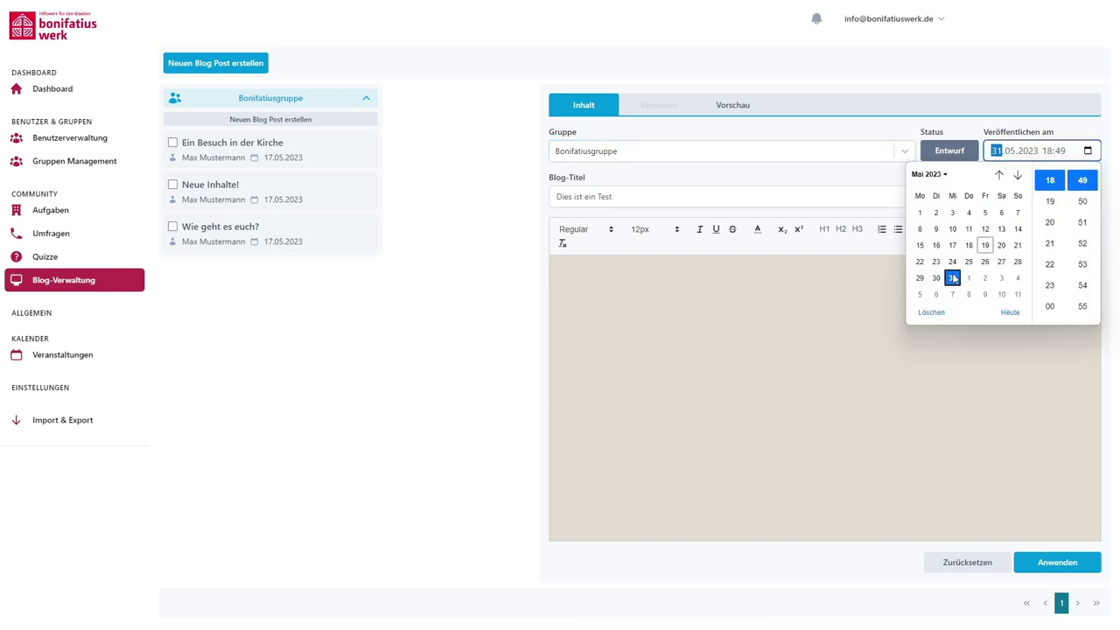
# Write "Schön!" in the post body and embed the YouTube video about Jesus Christus from its copied URL below it.
pyautogui.click(858, 276)
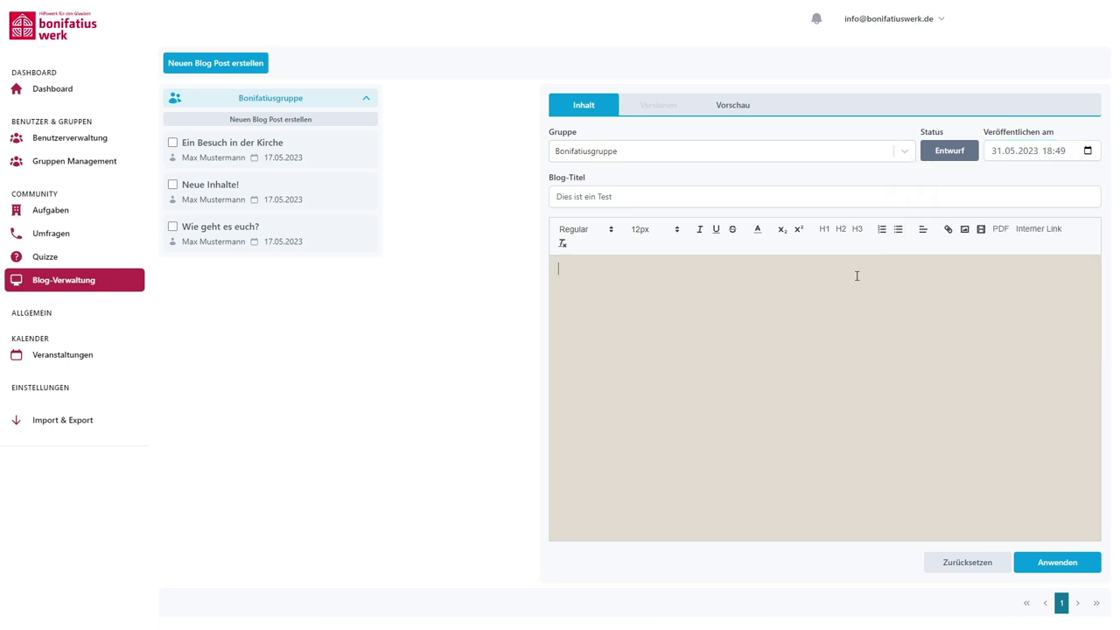
pyautogui.write('Schön!')
pyautogui.click(981, 230)
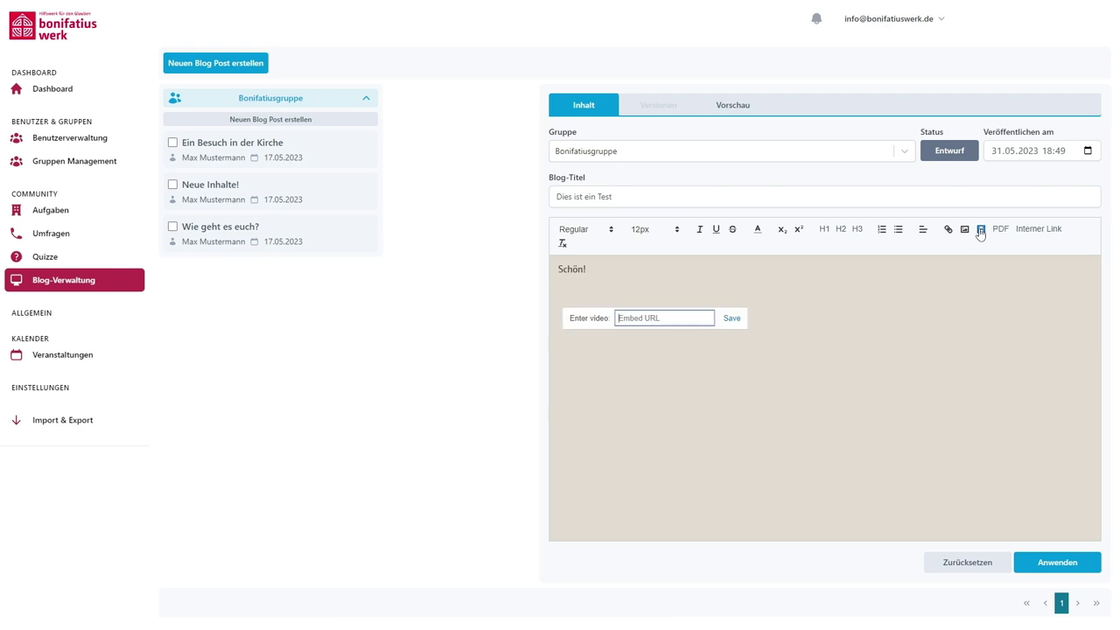
pyautogui.hotkey('alt', 'Tab')
pyautogui.click(700, 318)
pyautogui.hotkey('ctrl', 'v')
pyautogui.click(732, 320)
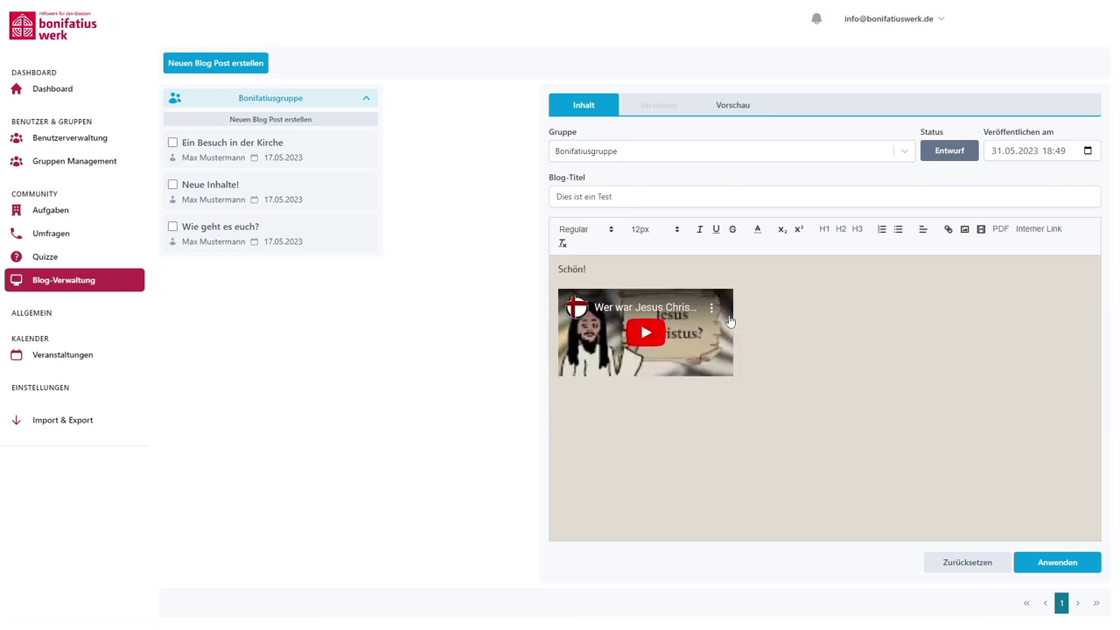
# Add the text "Link:" below the embedded video and hyperlink it to the copied katholisch.de video URL.
pyautogui.click(750, 352)
pyautogui.write('Link:')
pyautogui.moveTo(583, 396); pyautogui.dragTo(553, 395)
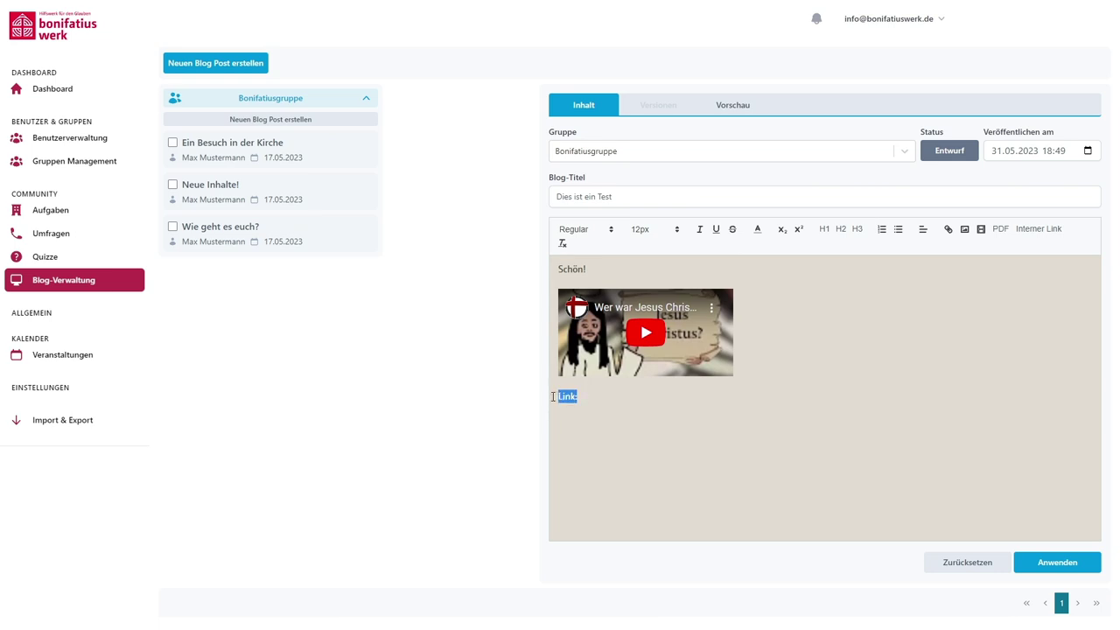
pyautogui.click(948, 228)
pyautogui.hotkey('ctrl', 'v')
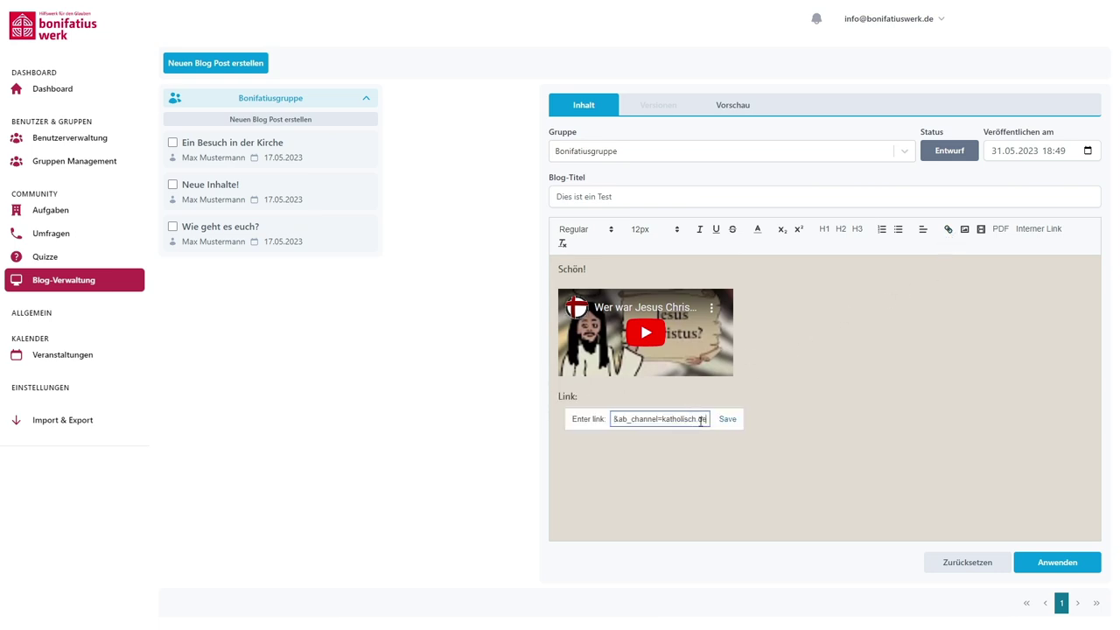
pyautogui.click(727, 420)
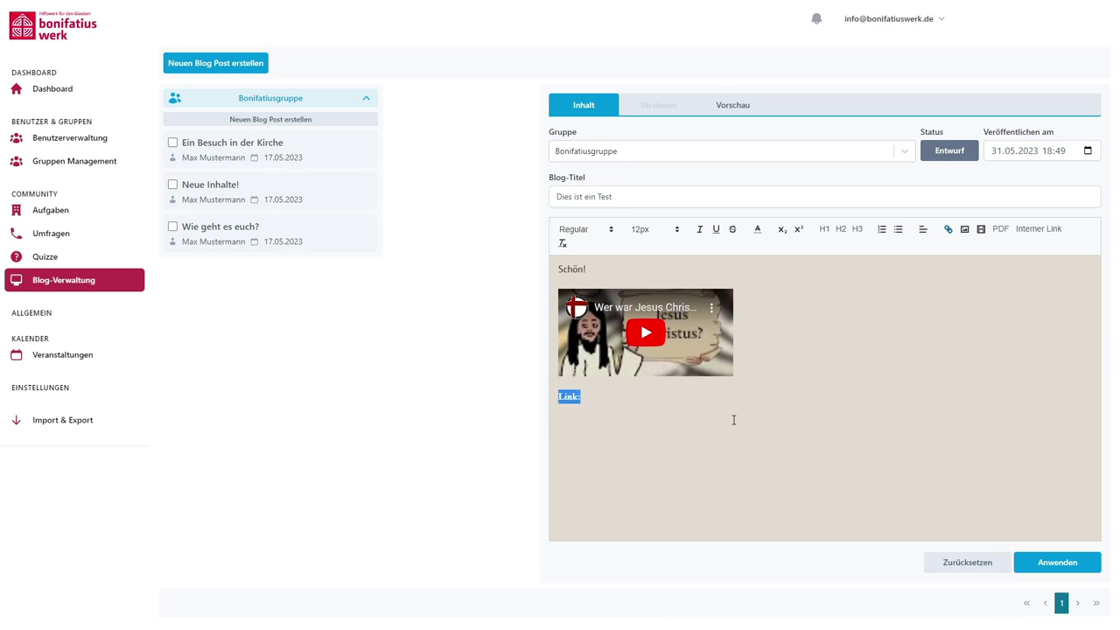
# Add a "PDF" line below the link and insert the file TestPDF after it, separated by a space.
pyautogui.click(660, 435)
pyautogui.write('PDF')
pyautogui.click(1000, 228)
pyautogui.click(157, 215)
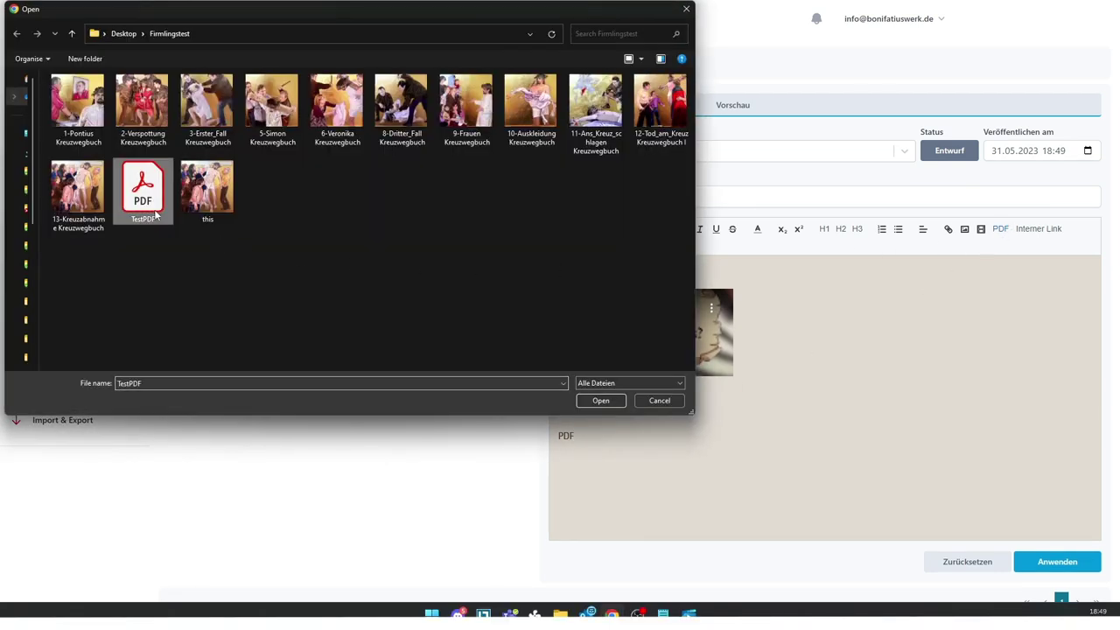
pyautogui.click(600, 401)
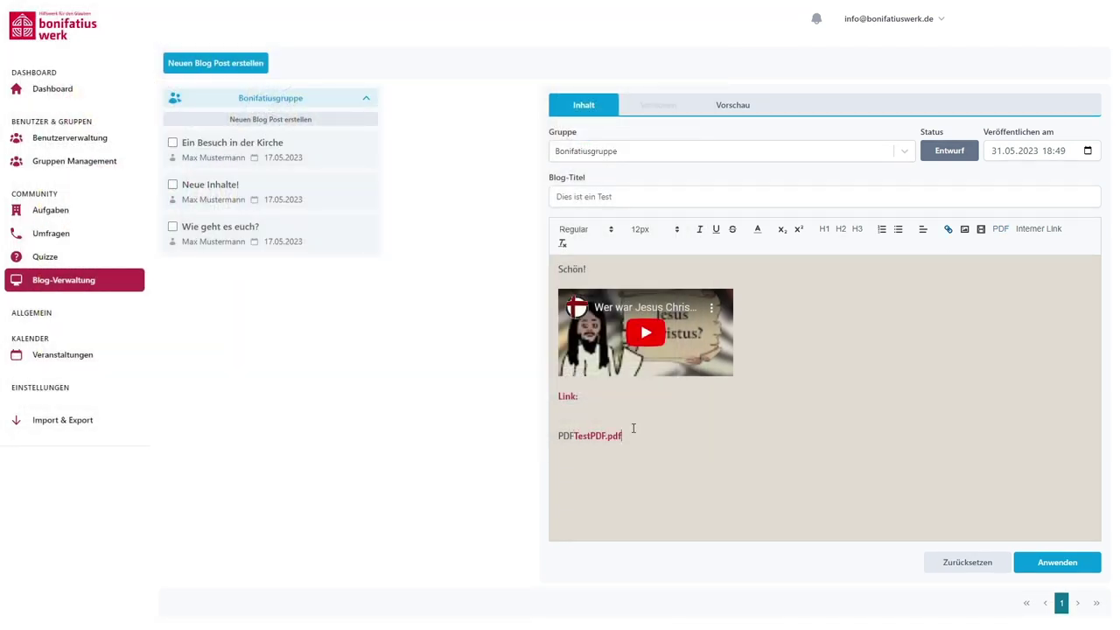
pyautogui.click(575, 435)
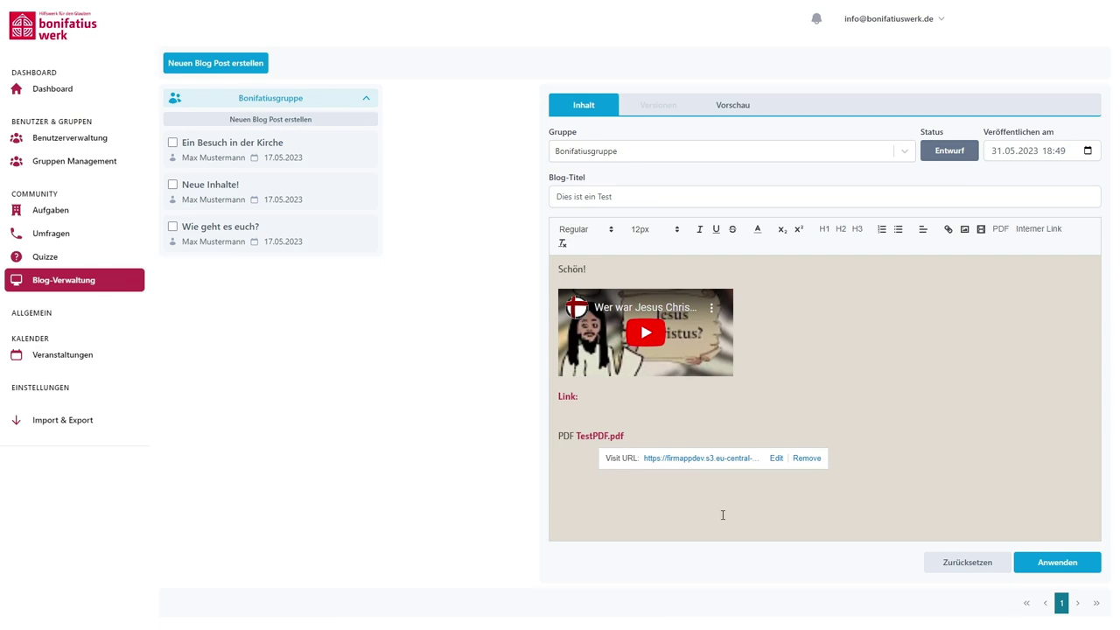
# In the events calendar, view the 3 May events and add a new event on 27 May 2023 titled "Test!".
pyautogui.click(44, 369)
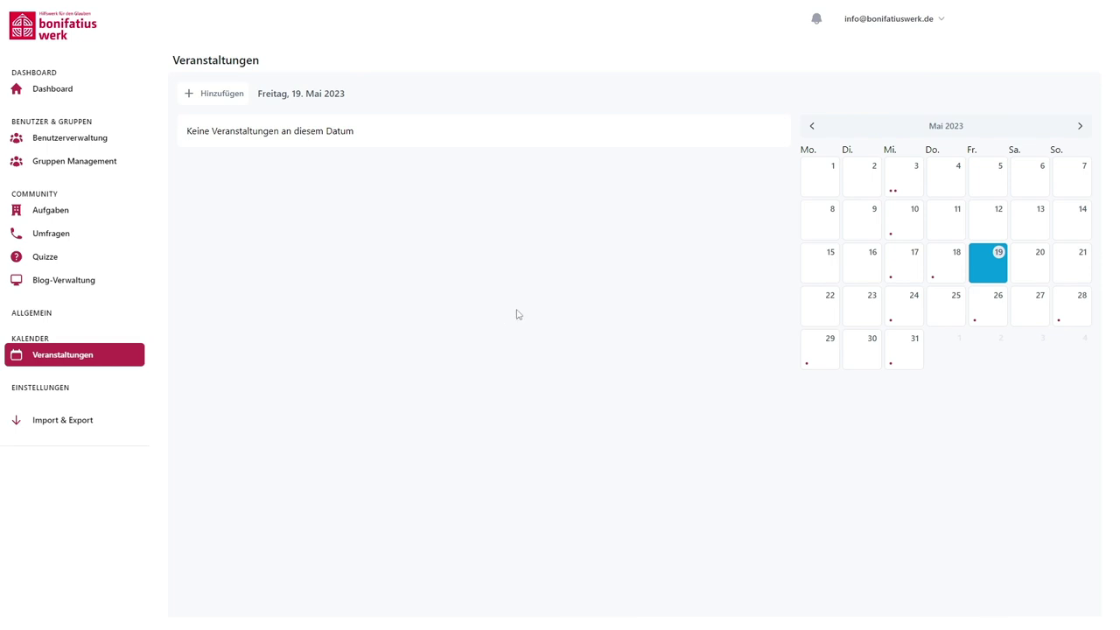
pyautogui.click(910, 188)
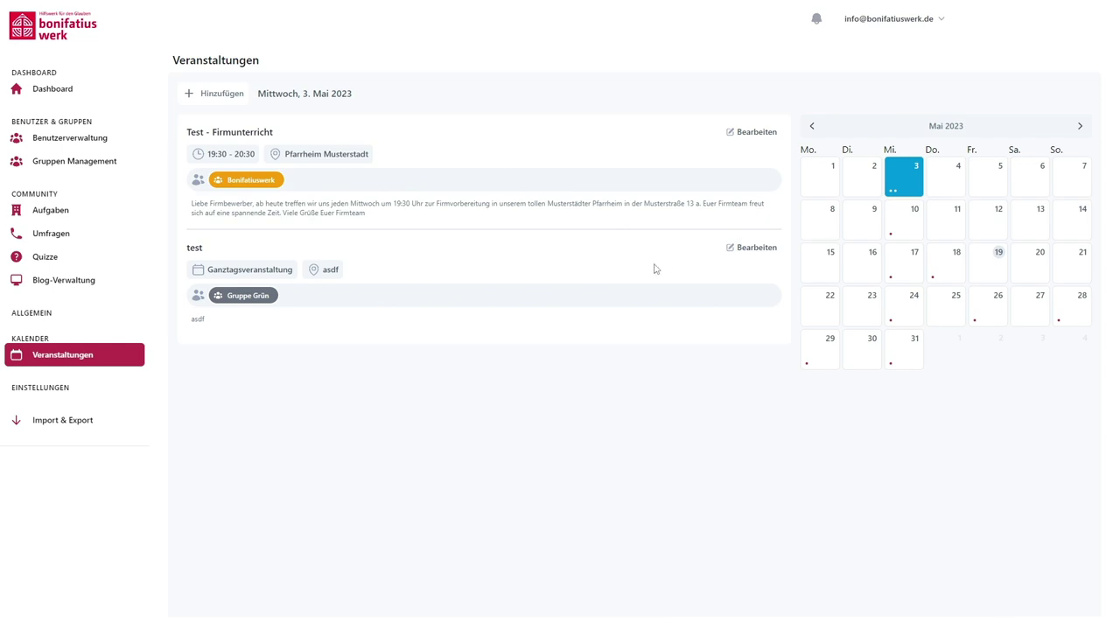
pyautogui.click(1031, 313)
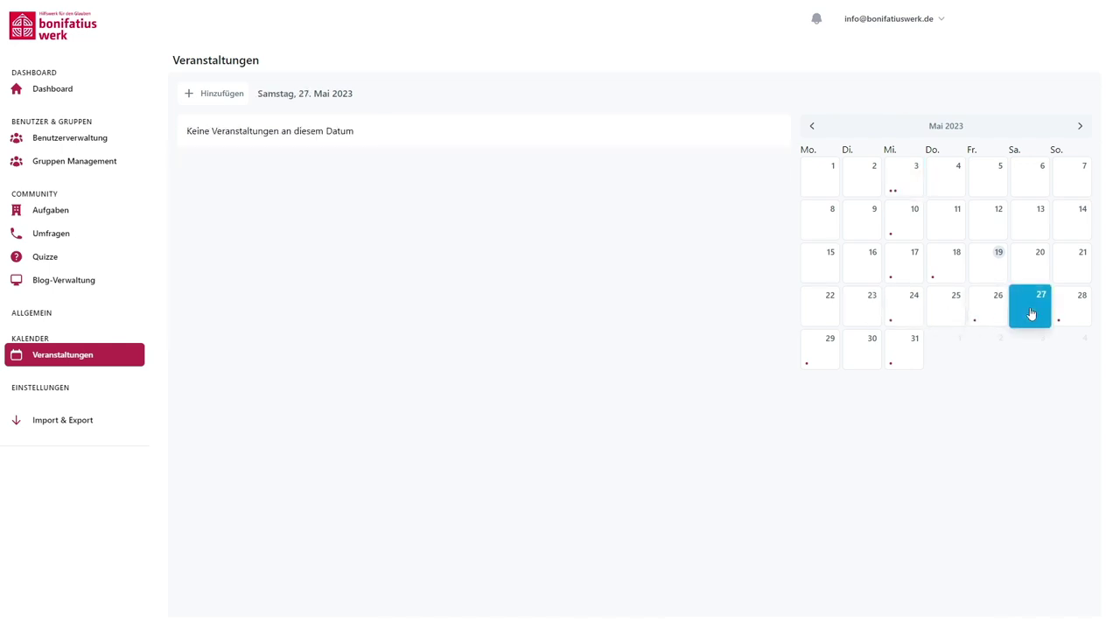
pyautogui.click(220, 102)
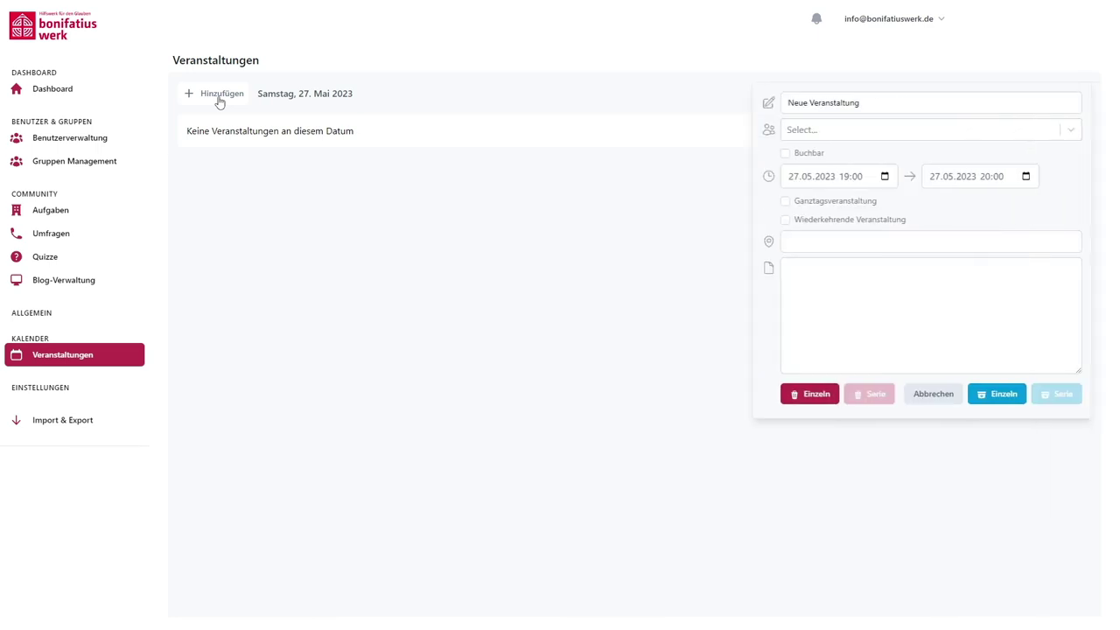
pyautogui.moveTo(882, 96); pyautogui.dragTo(783, 101)
pyautogui.write('Test')
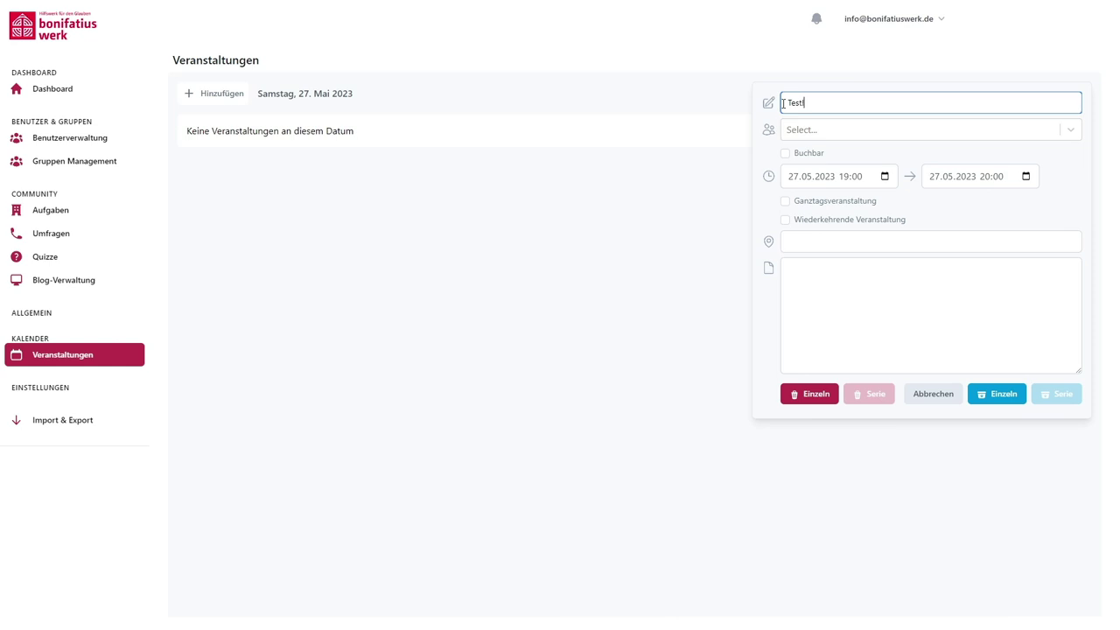
# Assign the event to Bonifatiusgruppe and fill in the location "München" and the description "Wir treffen uns hier!".
pyautogui.click(818, 130)
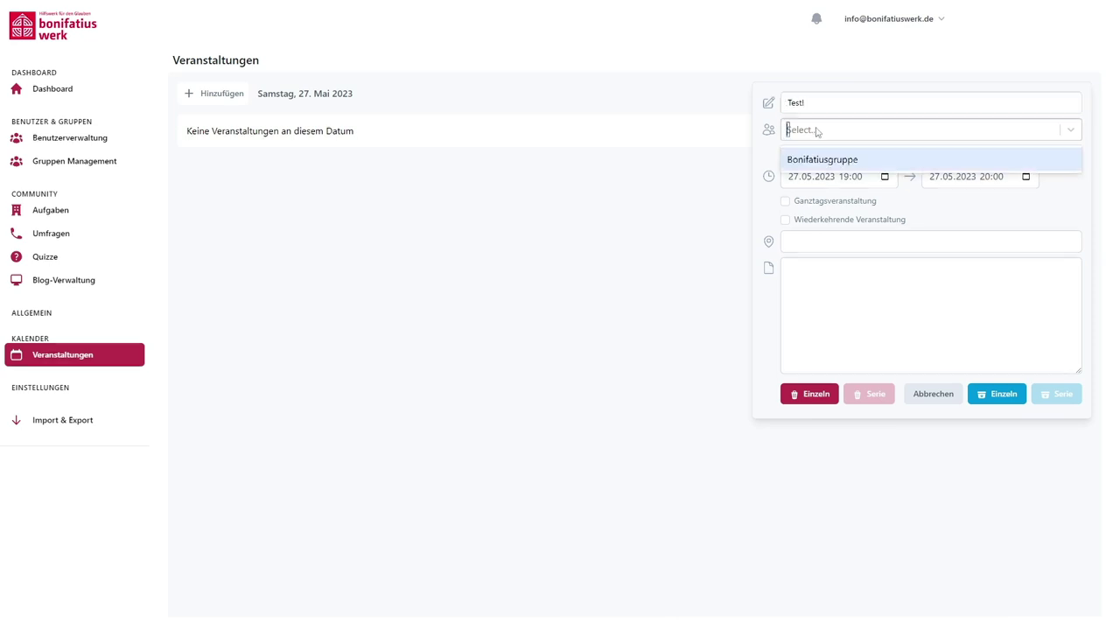
pyautogui.click(823, 157)
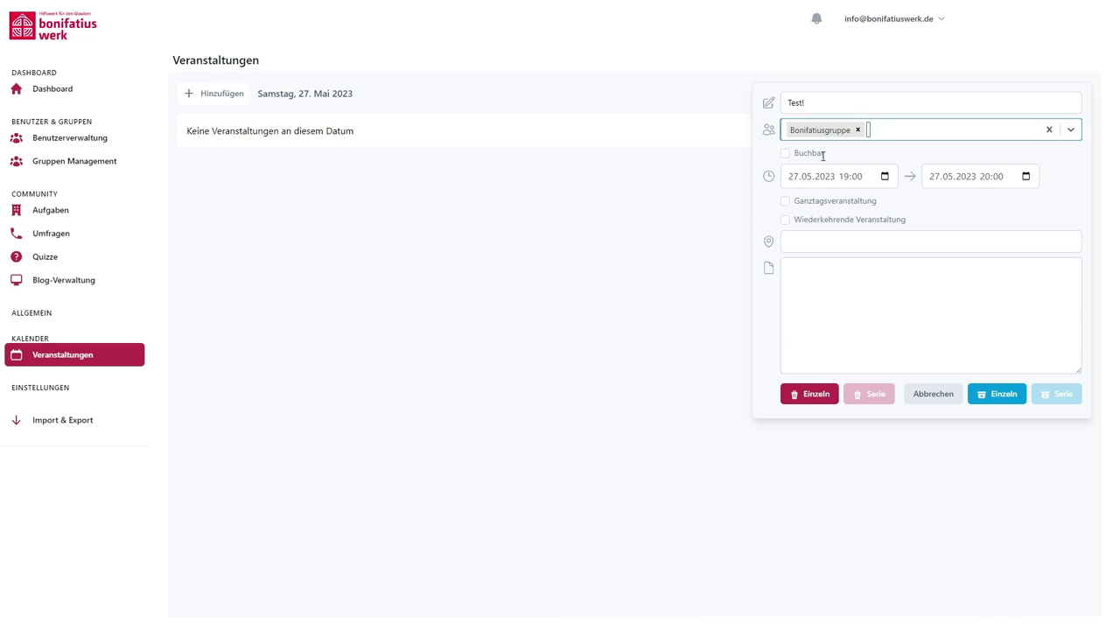
pyautogui.click(816, 238)
pyautogui.write('München')
pyautogui.click(819, 279)
pyautogui.write('Wir treffen uns hier!')
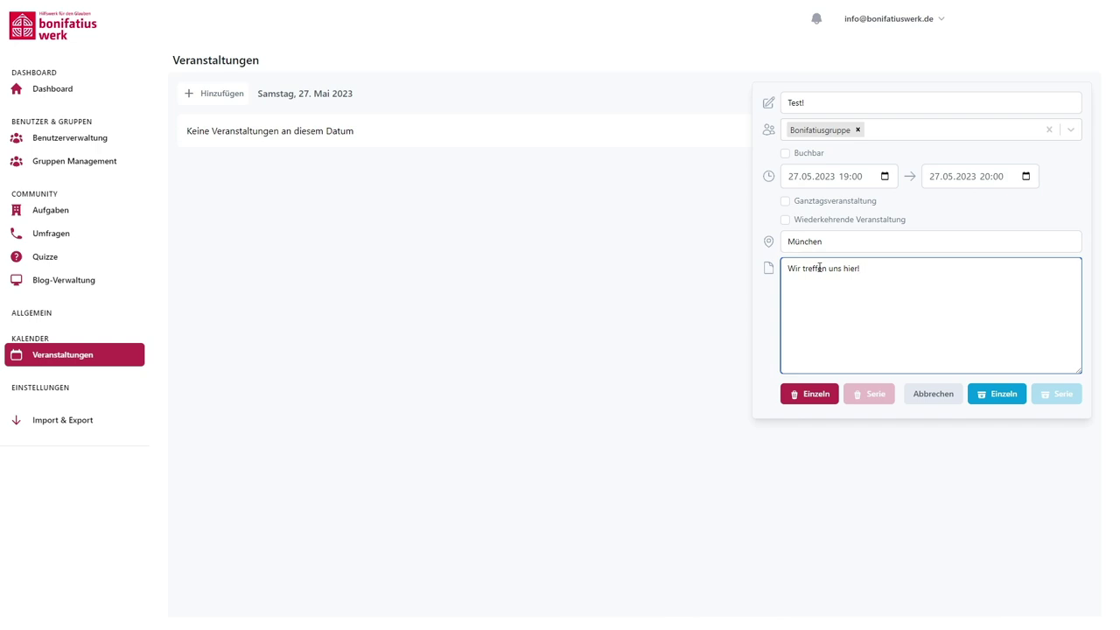
# Make the event recur daily and bookable, and save it as a single event.
pyautogui.click(786, 220)
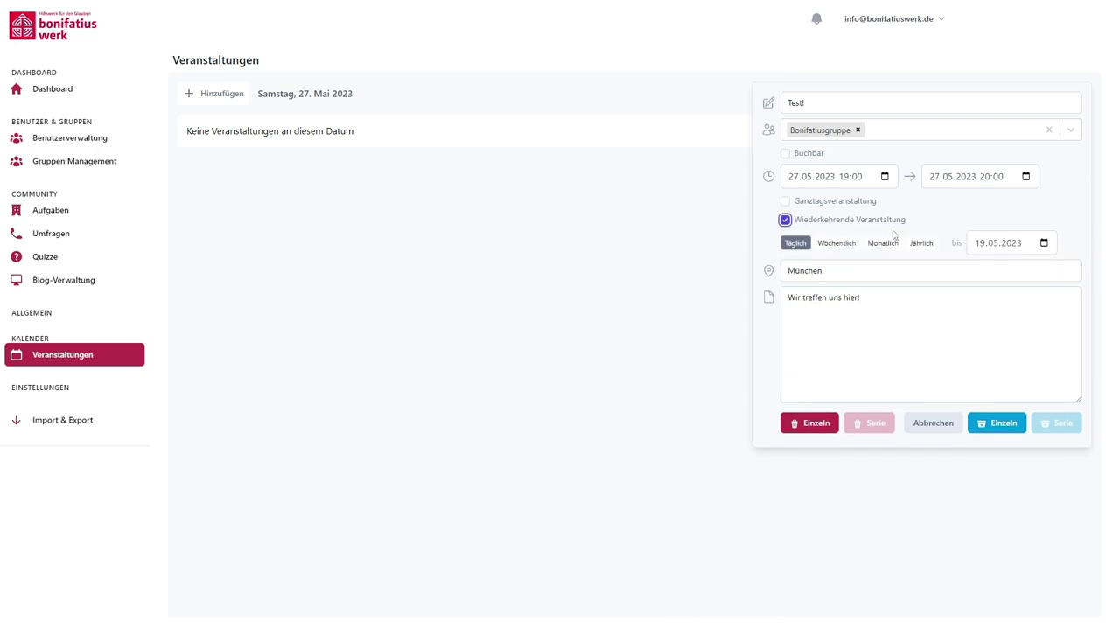
pyautogui.click(1013, 245)
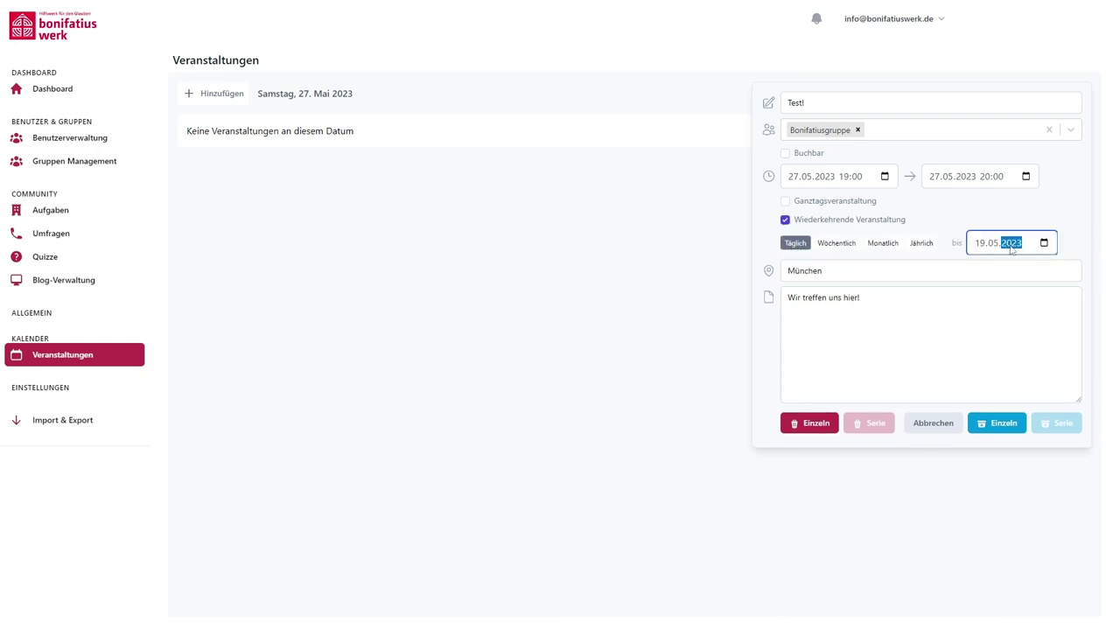
pyautogui.click(1004, 426)
pyautogui.click(785, 154)
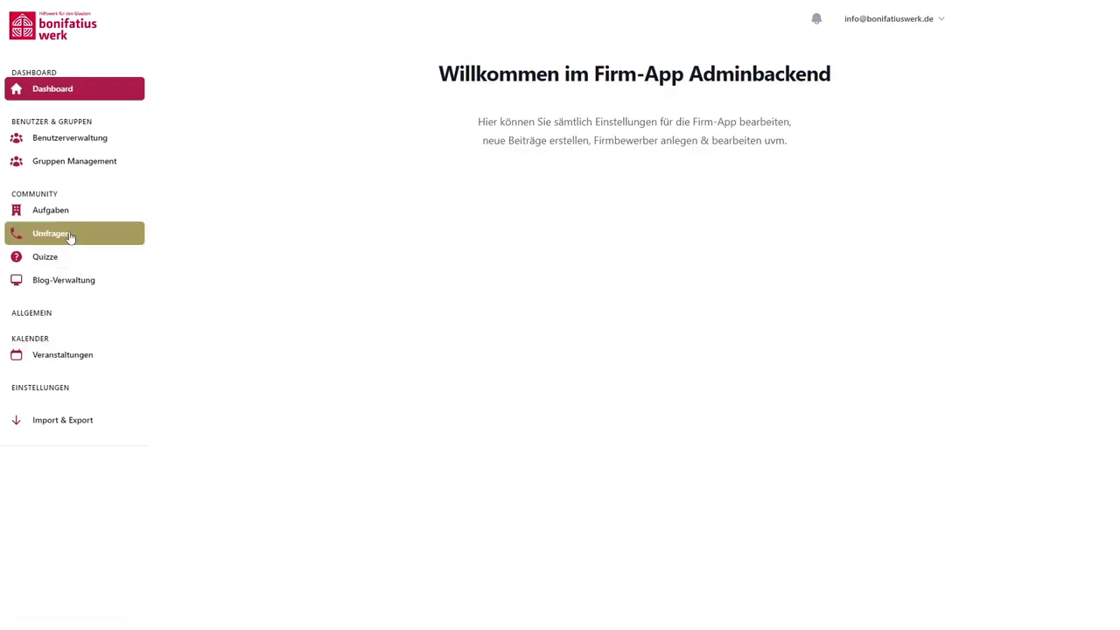
# Review the list of surveys and the editing form of the survey "An welchem Tag können wir uns treffen?".
pyautogui.click(70, 237)
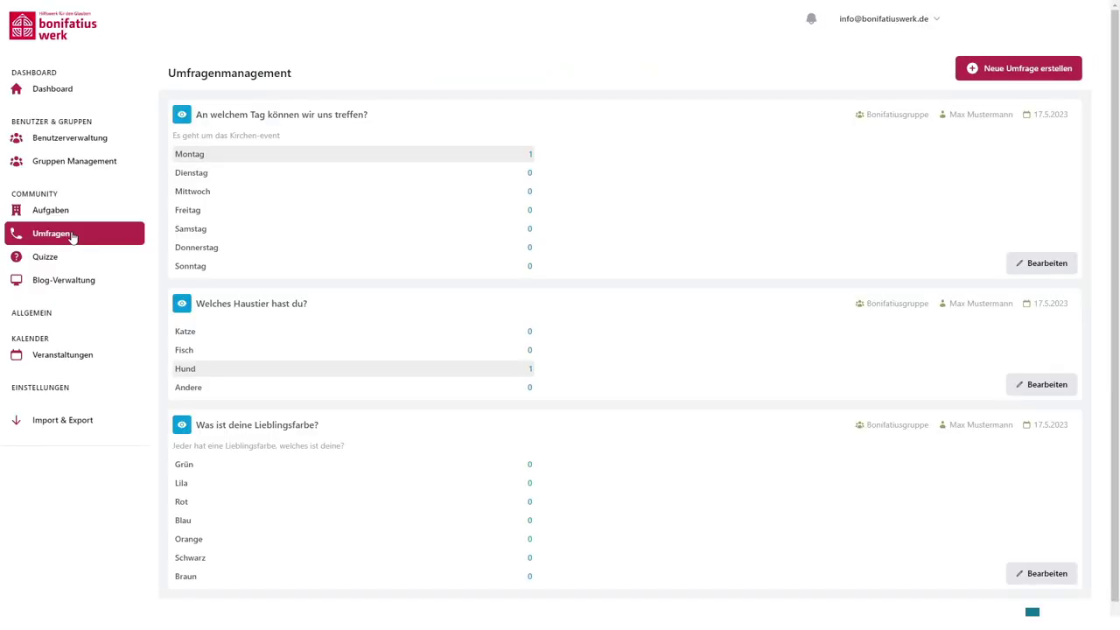
pyautogui.scroll(-1, 347, 239)
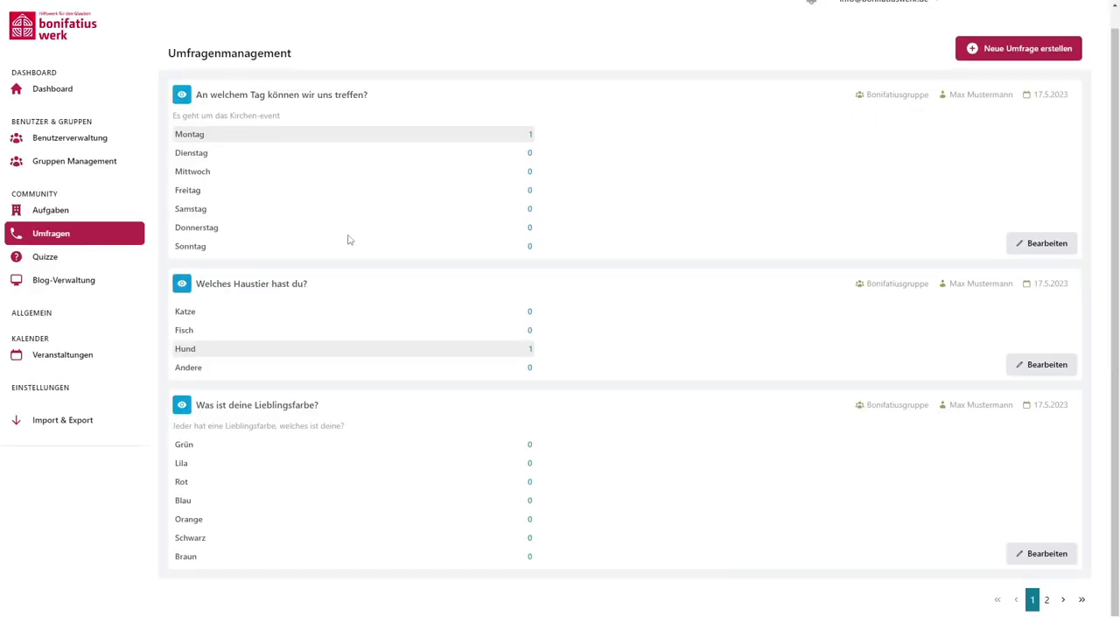
pyautogui.scroll(1, 347, 239)
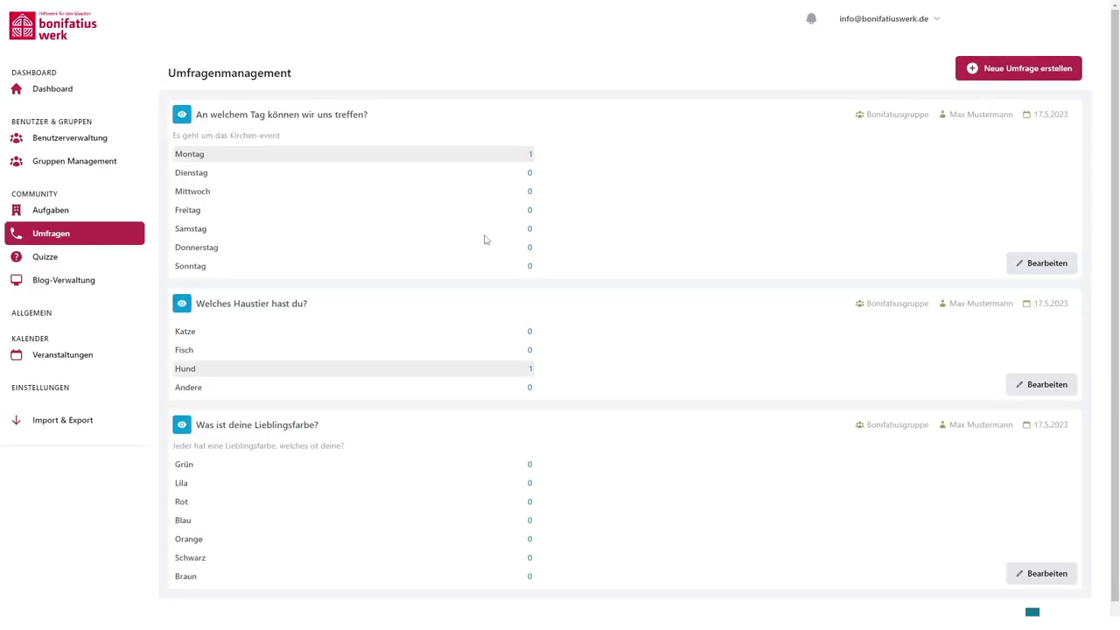
pyautogui.click(1009, 261)
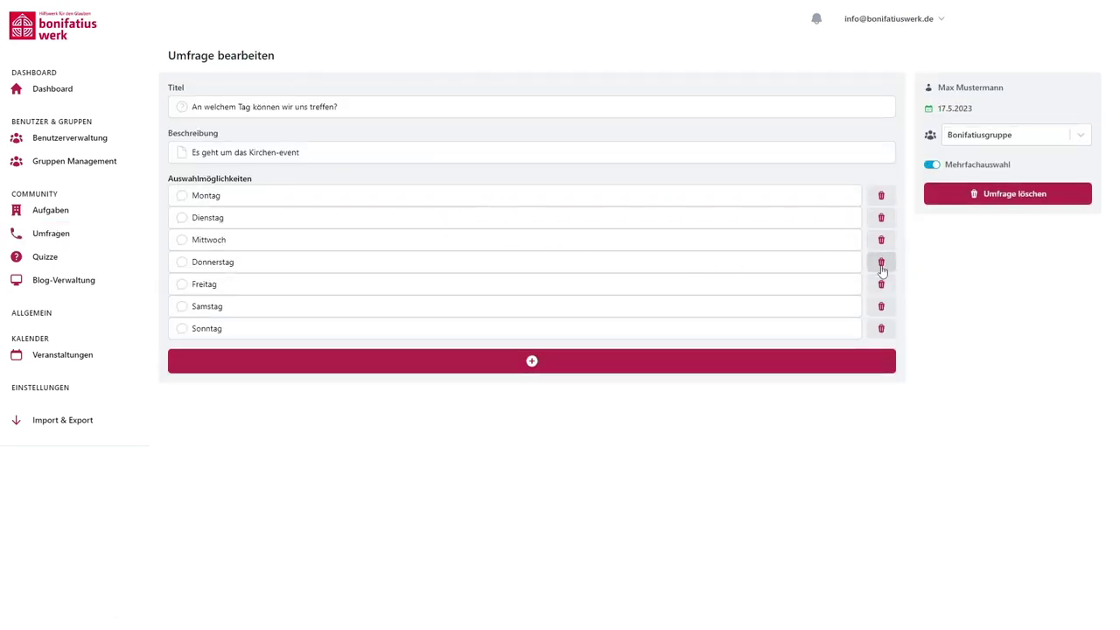
pyautogui.click(1004, 291)
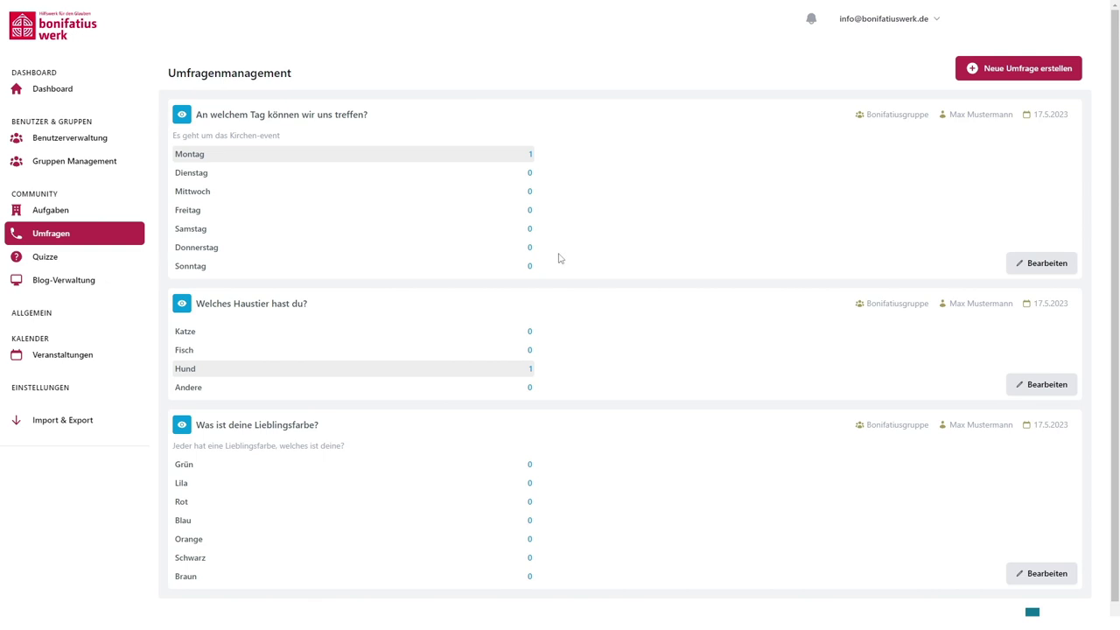
# Create a new survey titled "Dies ist eine Testumfrage!" with the description "Testumfragen sind schön!".
pyautogui.click(975, 74)
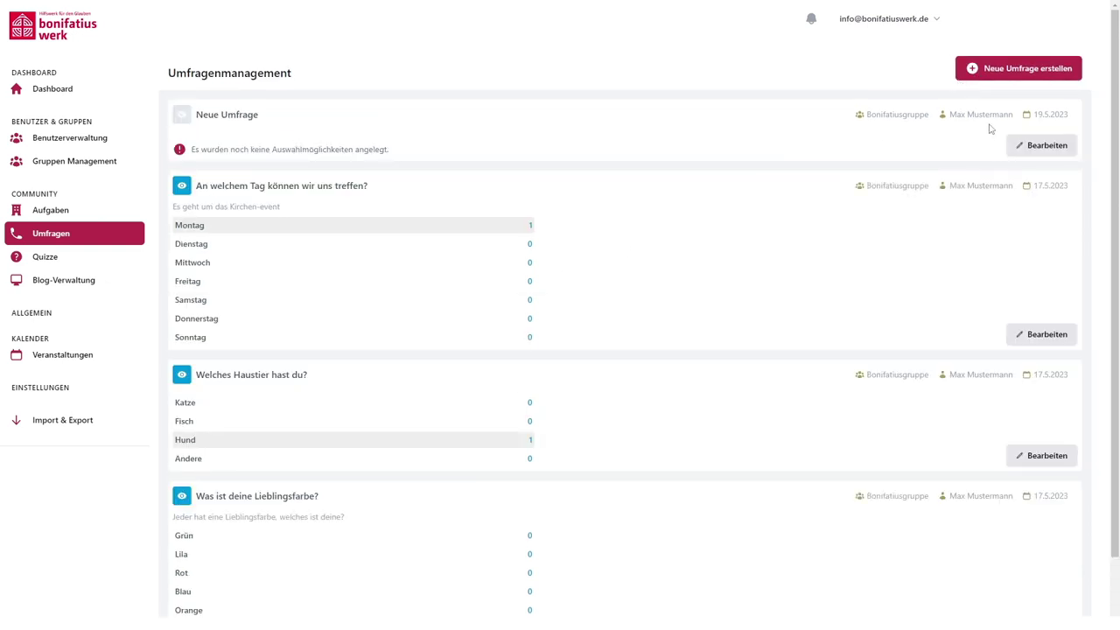
pyautogui.click(1042, 145)
pyautogui.moveTo(298, 108); pyautogui.dragTo(162, 112)
pyautogui.write('Dies ist eine Testumfrage!')
pyautogui.press('Tab')
pyautogui.write('Test')
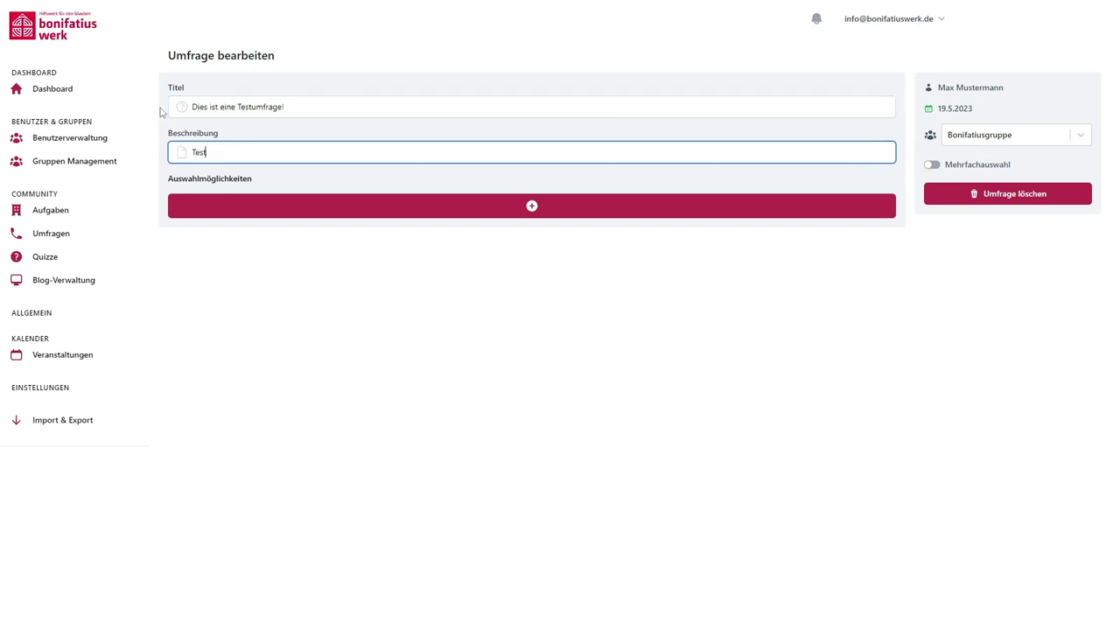
pyautogui.write('umfragen sind schön!')
pyautogui.press('Return')
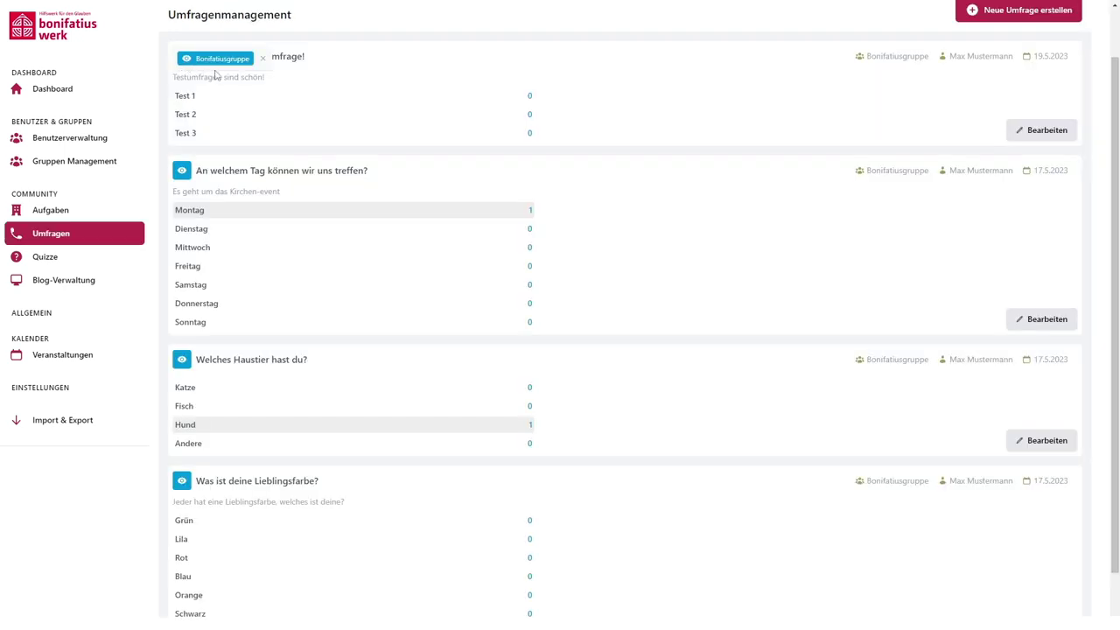
# Edit the survey "Dies ist eine Testumfrage!" and enable Mehrfachauswahl for it.
pyautogui.click(375, 108)
pyautogui.click(1022, 138)
pyautogui.click(1018, 163)
pyautogui.click(933, 166)
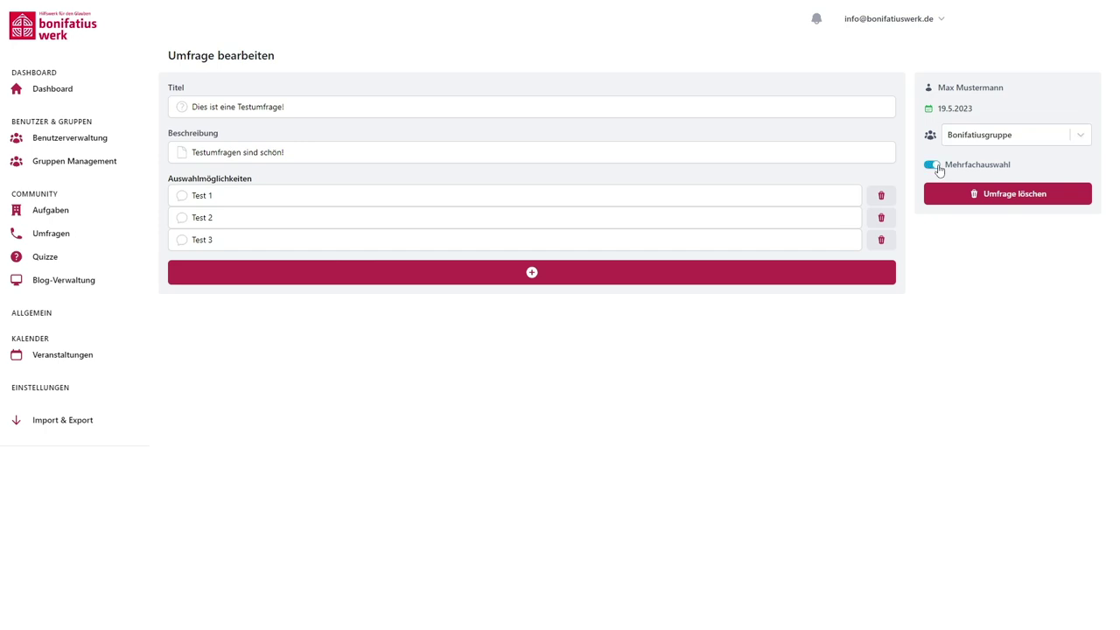
pyautogui.click(980, 196)
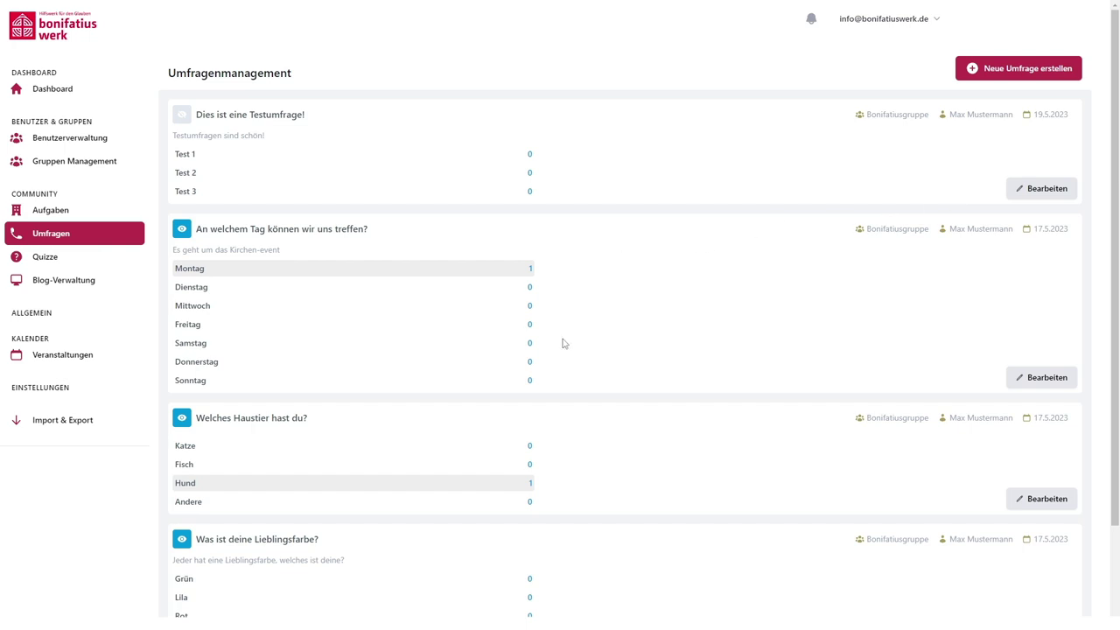
# Create a new quiz with the title "Test Quiz!" and the description "Das ist ein Quiz!".
pyautogui.click(89, 87)
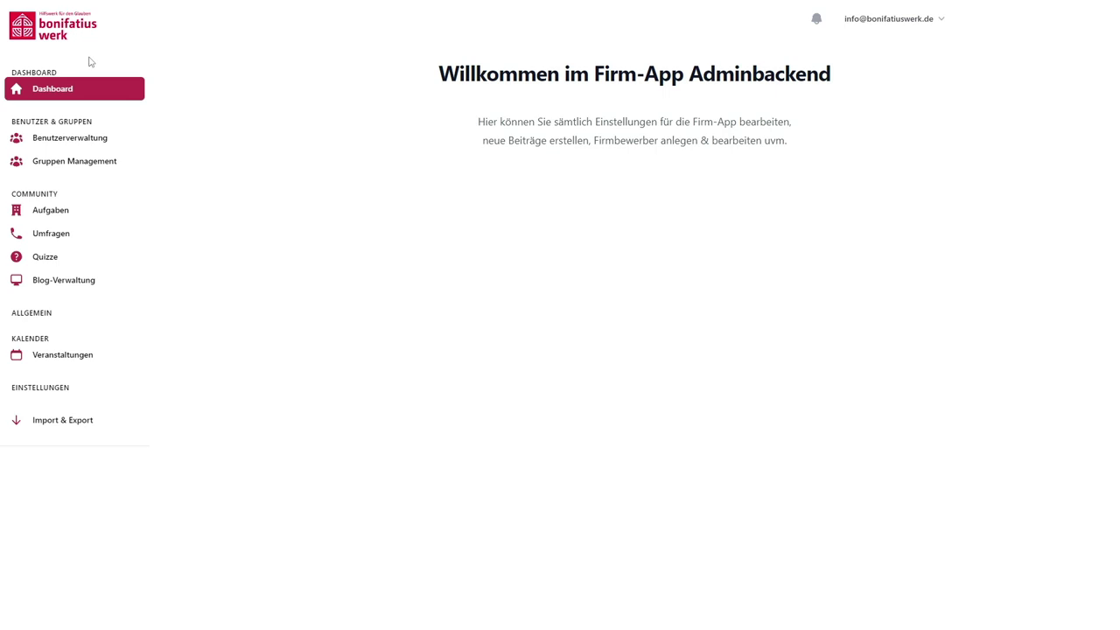
pyautogui.click(65, 258)
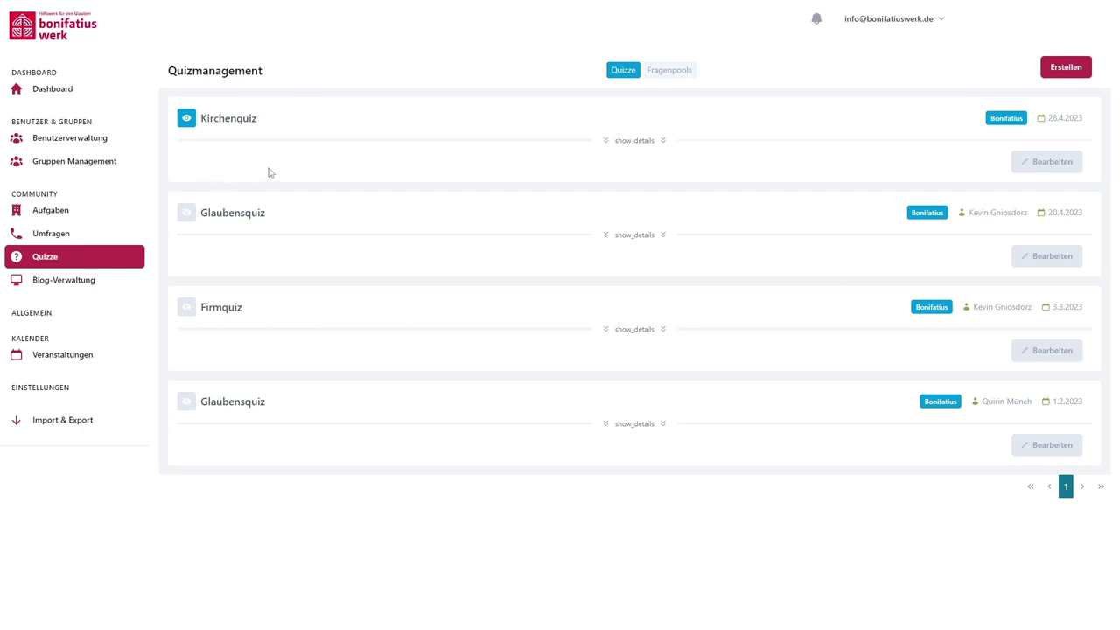
pyautogui.moveTo(188, 121)
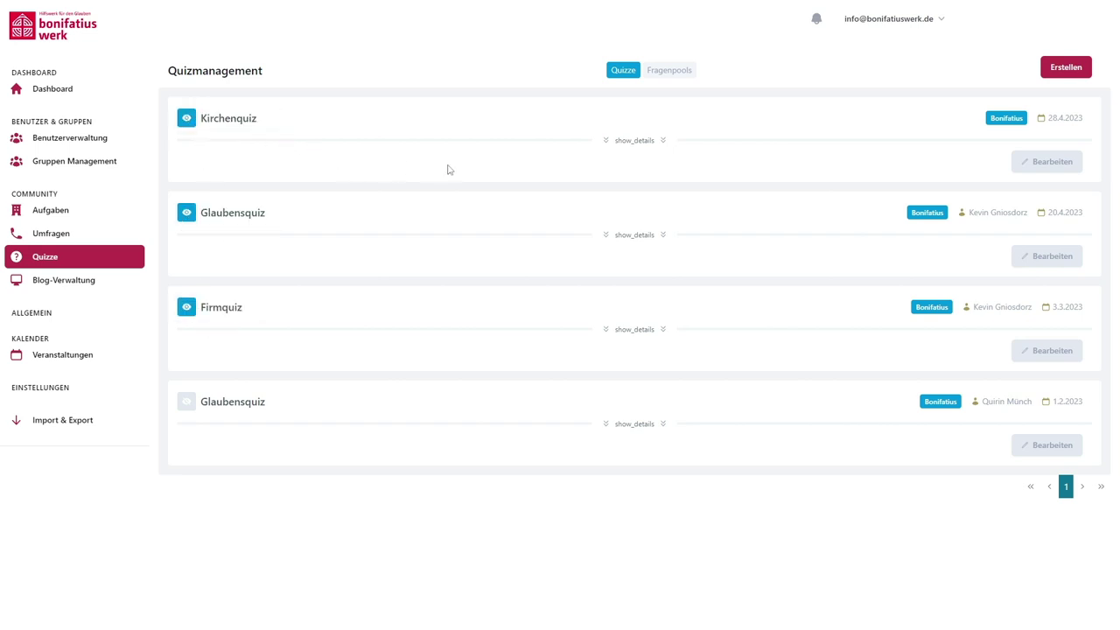
pyautogui.click(1062, 74)
pyautogui.click(254, 107)
pyautogui.write('Test Quiz!')
pyautogui.click(237, 185)
pyautogui.write('Das ist ein Quiz!')
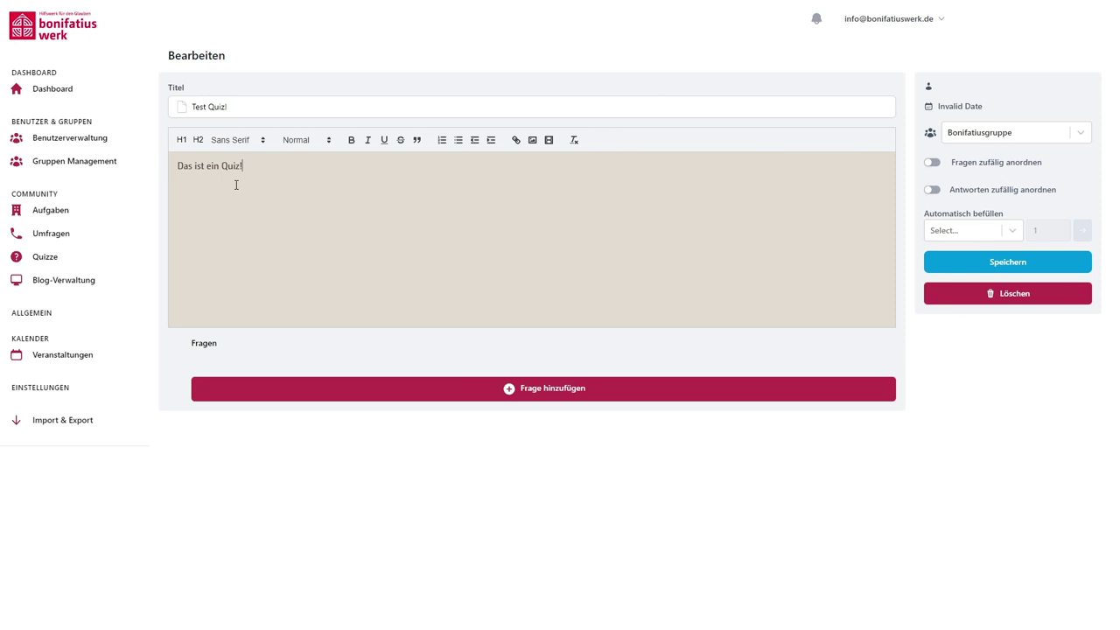
# Insert an image of the painting into the quiz description and add the question "Wer ist das auf dem Bild?".
pyautogui.click(532, 140)
pyautogui.doubleClick(516, 131)
pyautogui.scroll(-2, 516, 360)
pyautogui.scroll(-2, 192, 561)
pyautogui.click(192, 385)
pyautogui.write('Wer ist das auf dem Bild?')
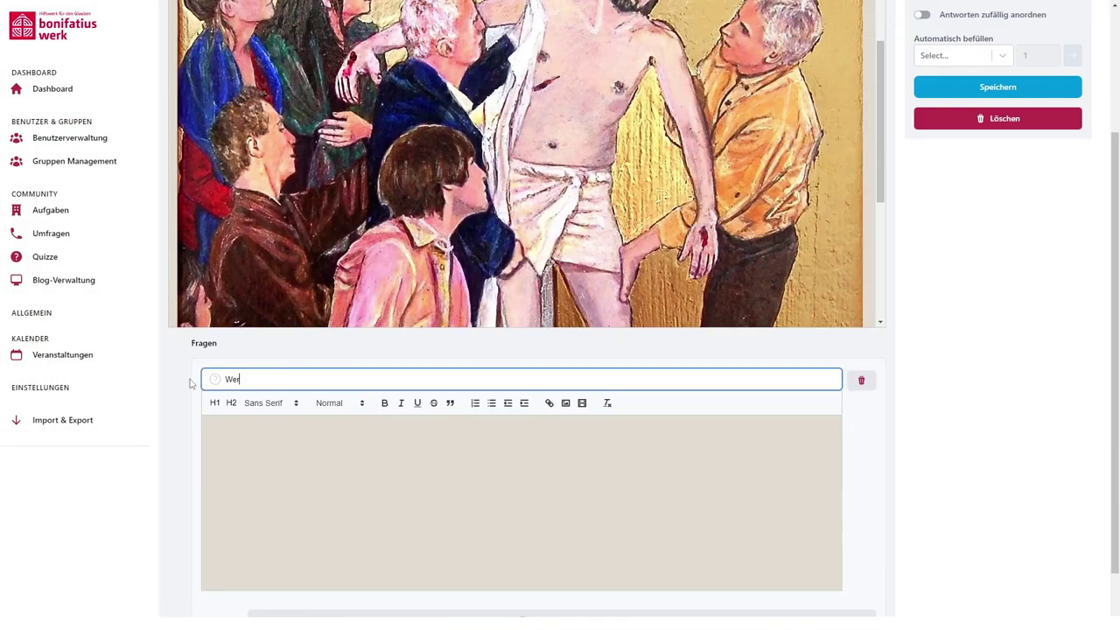
# Add the answers "Jesus", "Test 1" and "Test 2" to the question and mark "Jesus" as correct.
pyautogui.scroll(-1, 540, 555)
pyautogui.click(540, 555)
pyautogui.click(420, 545)
pyautogui.write('Jesus')
pyautogui.click(490, 575)
pyautogui.click(290, 564)
pyautogui.write('Test 1')
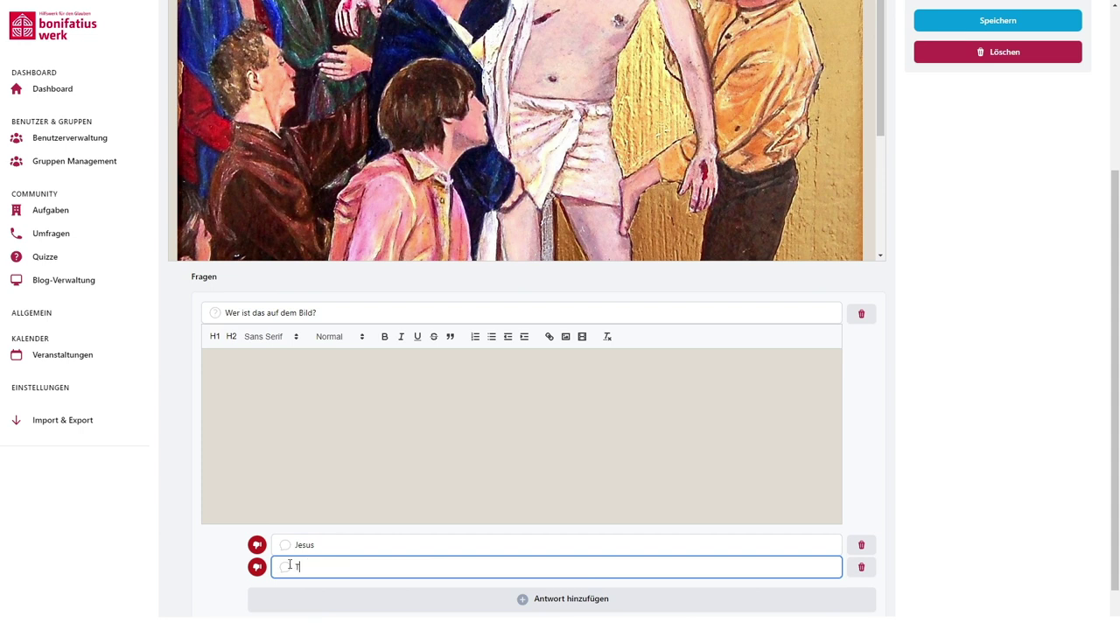
pyautogui.click(350, 598)
pyautogui.write('Test 2')
pyautogui.click(256, 544)
pyautogui.scroll(-1, 913, 541)
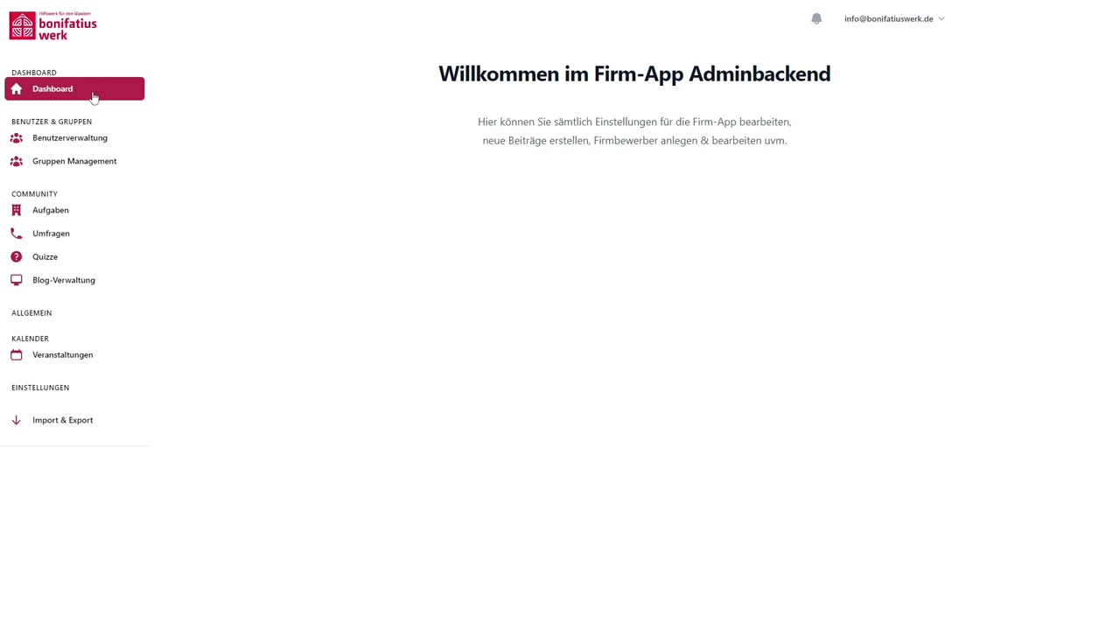
# Open the task list (Aufgaben) and look through its entries.
pyautogui.click(70, 216)
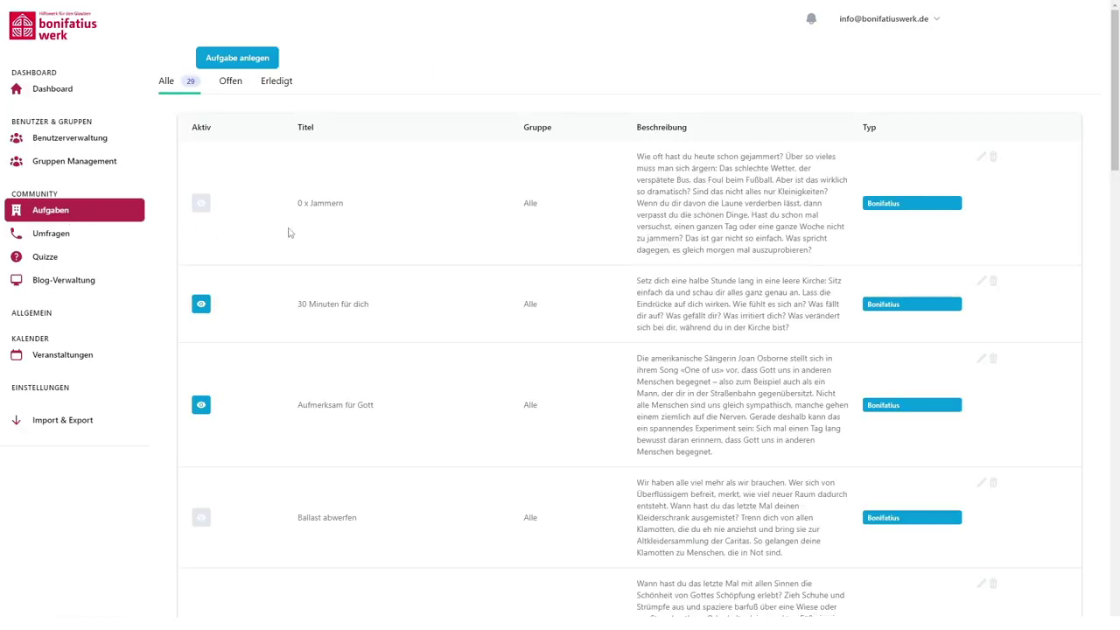
pyautogui.scroll(-3, 400, 236)
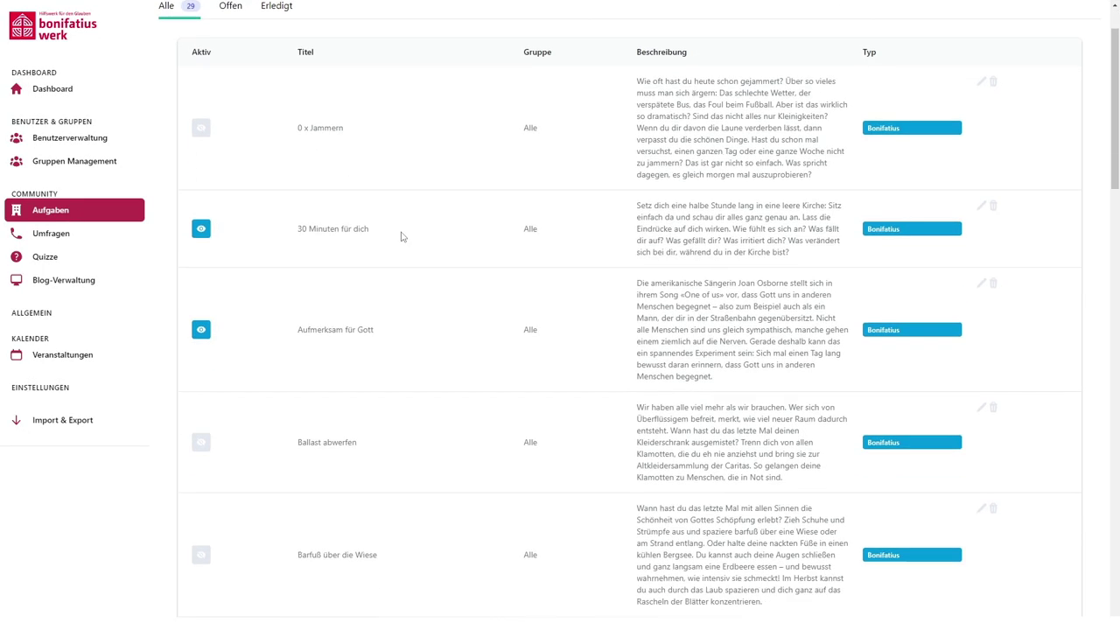
pyautogui.scroll(3, 398, 232)
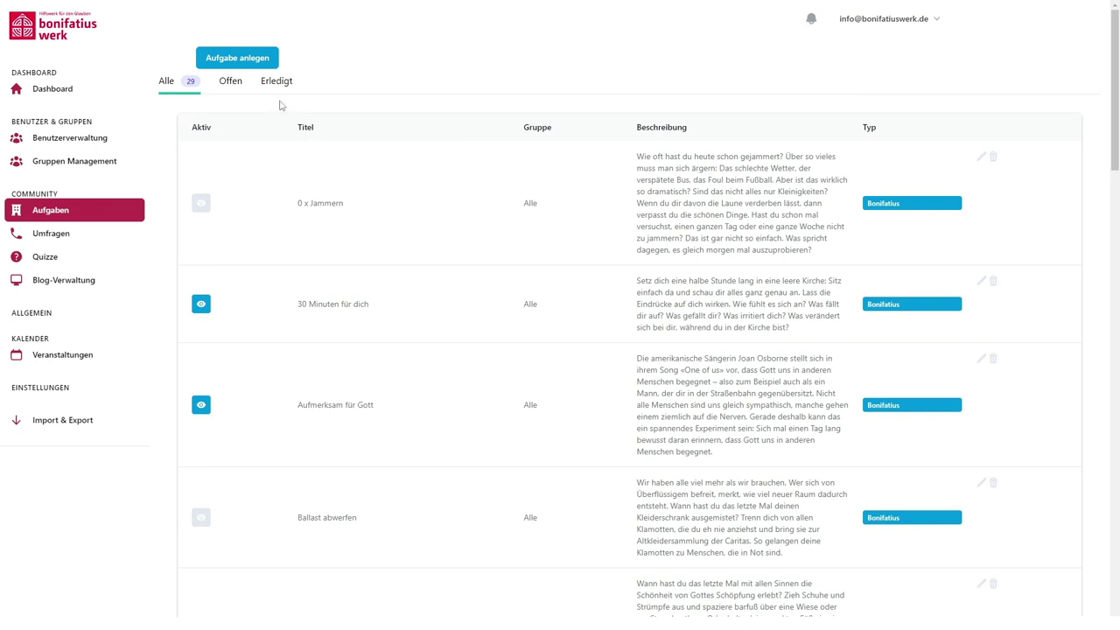
pyautogui.click(252, 59)
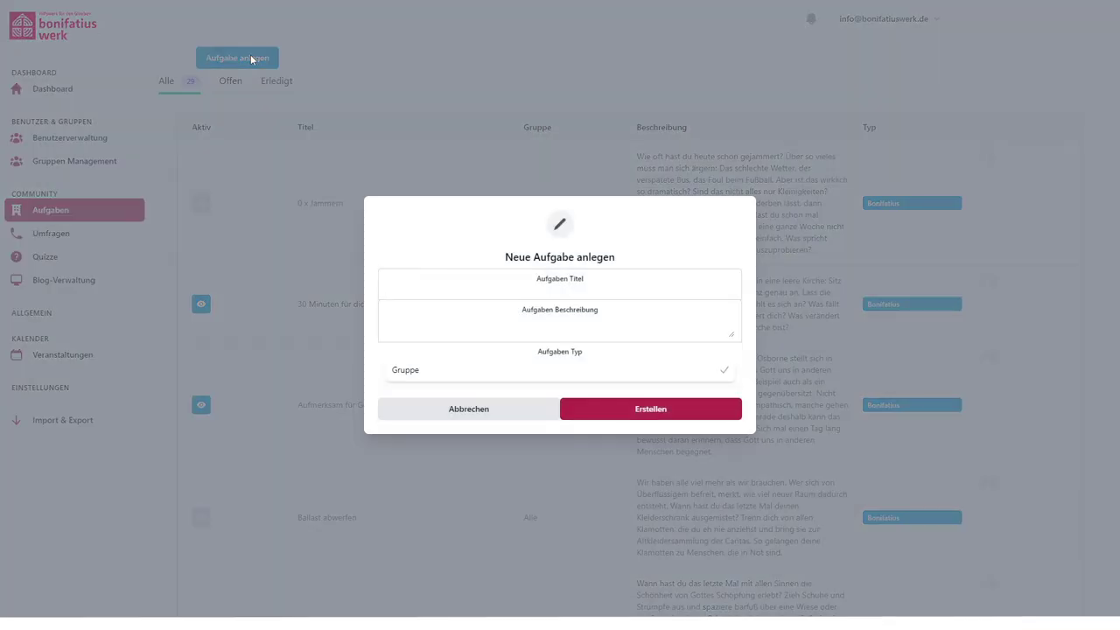
pyautogui.write('Testaufgabe')
pyautogui.click(411, 327)
pyautogui.write('Tes')
pyautogui.click(464, 374)
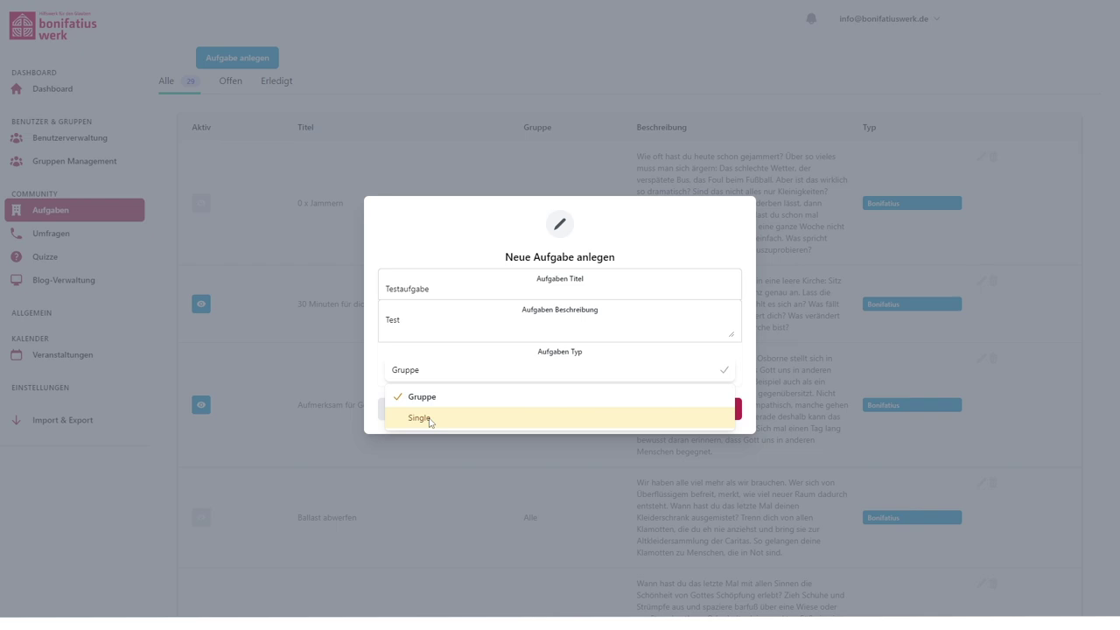
pyautogui.click(429, 420)
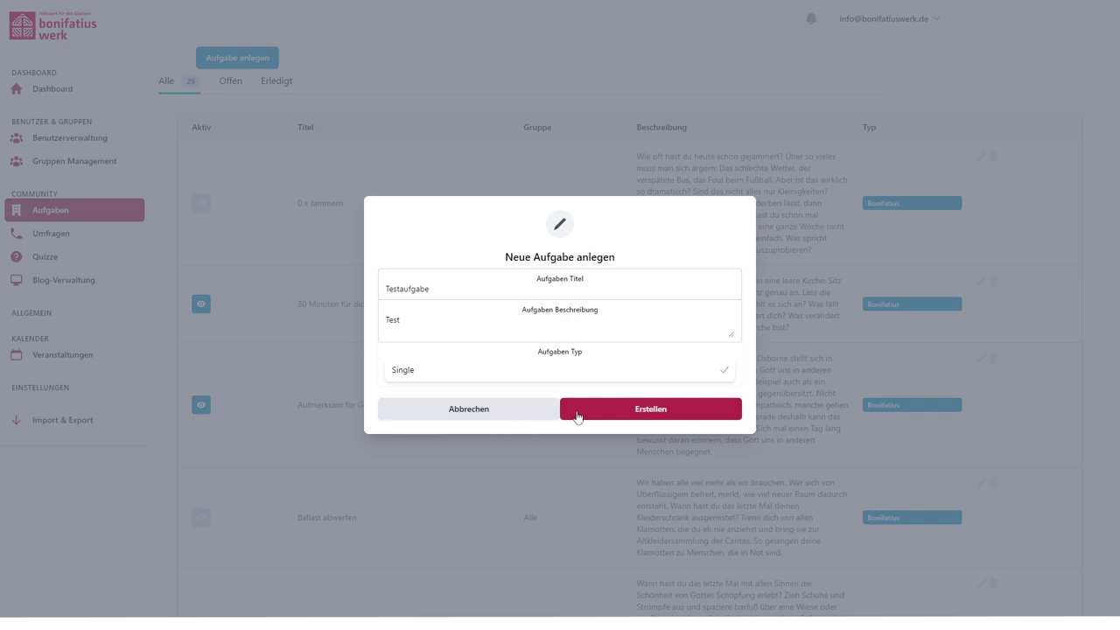
pyautogui.click(532, 418)
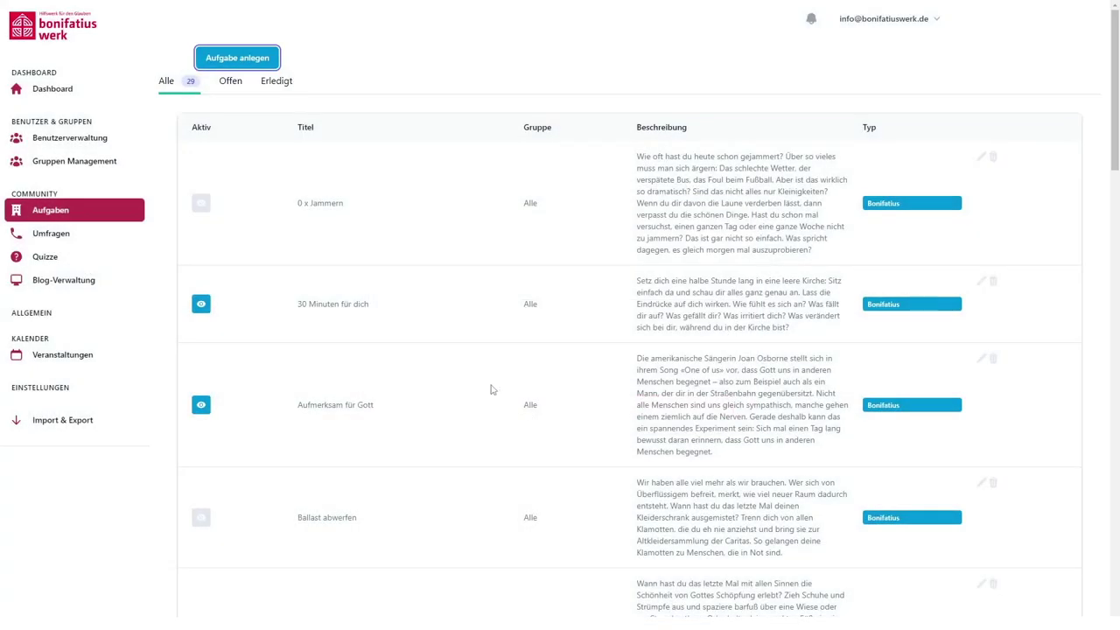
# Mark the task "30 Minuten für dich" as Erledigt for the last listed user, add the message "Gut gemach!" and save.
pyautogui.click(366, 313)
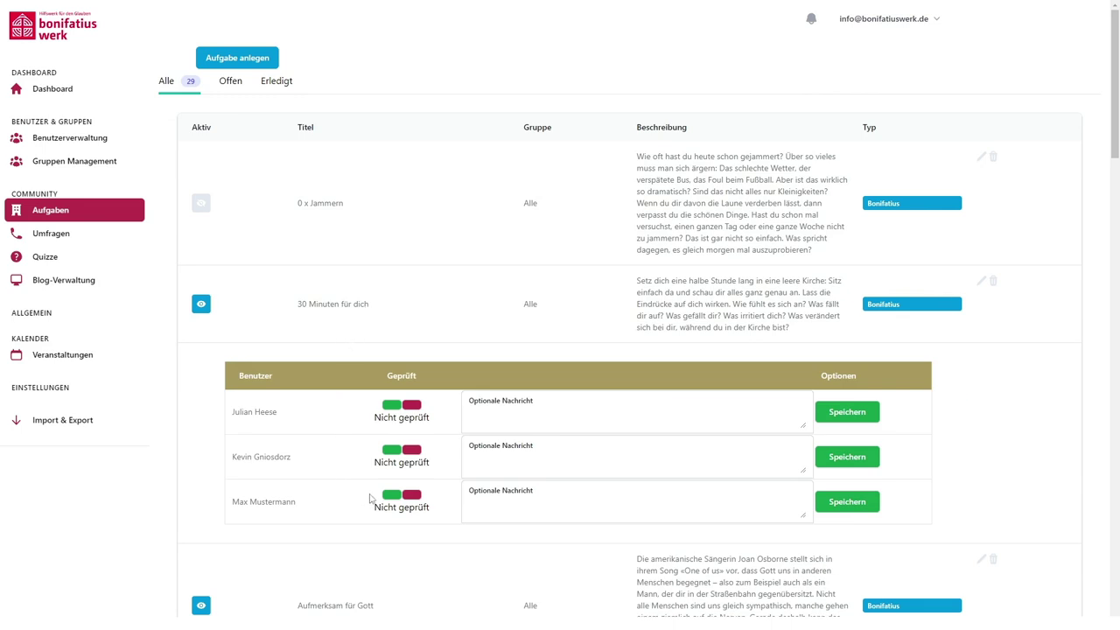
pyautogui.click(504, 496)
pyautogui.write('Gut gemacht!')
pyautogui.click(391, 494)
pyautogui.click(832, 512)
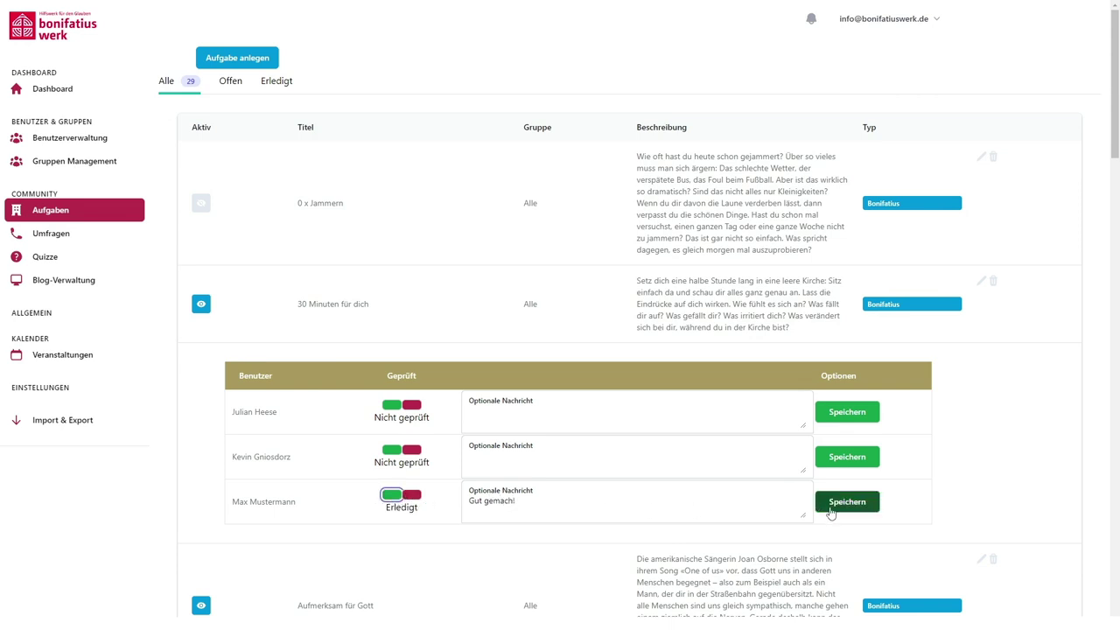